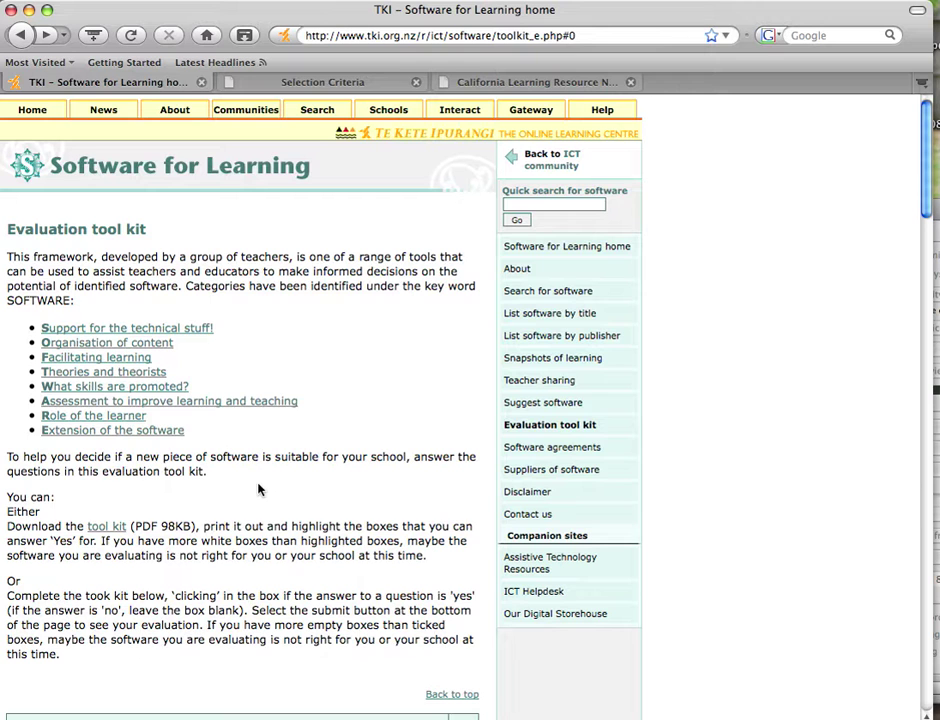
# Under Support for the technical stuff, answer Yes to affordable price, trial period or right-of-return, and operating system compatibility
pyautogui.scroll(-3, 258, 489)
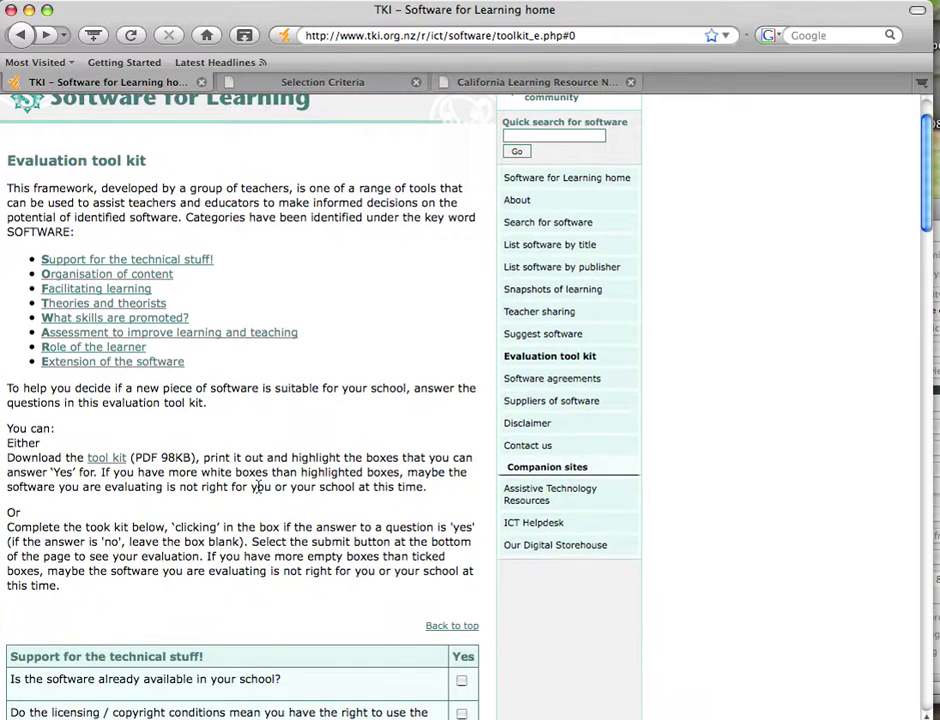
pyautogui.scroll(-2, 264, 485)
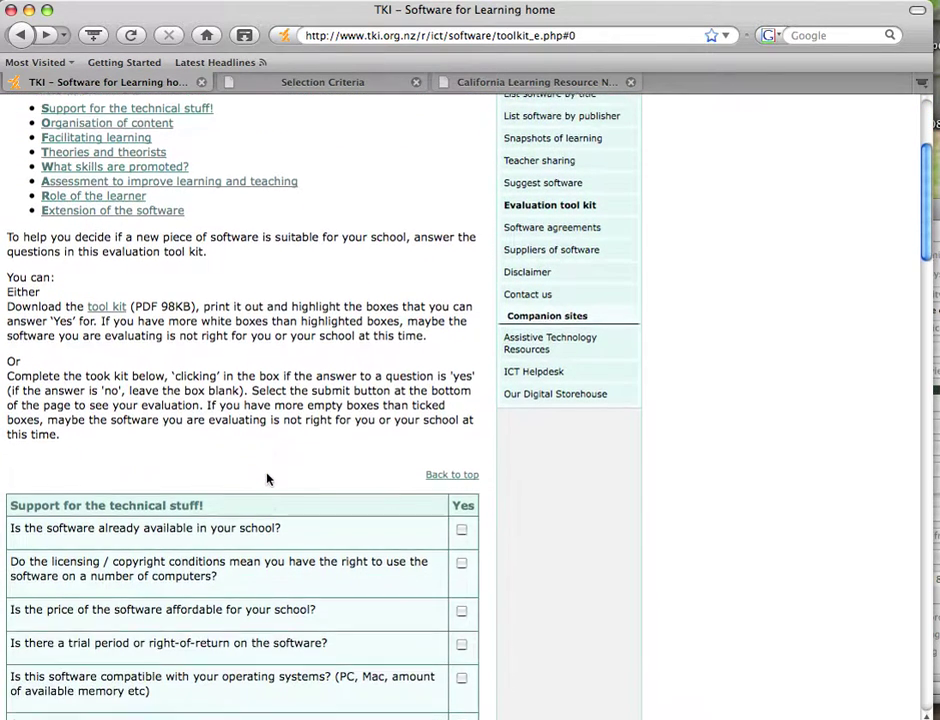
pyautogui.scroll(-1, 355, 460)
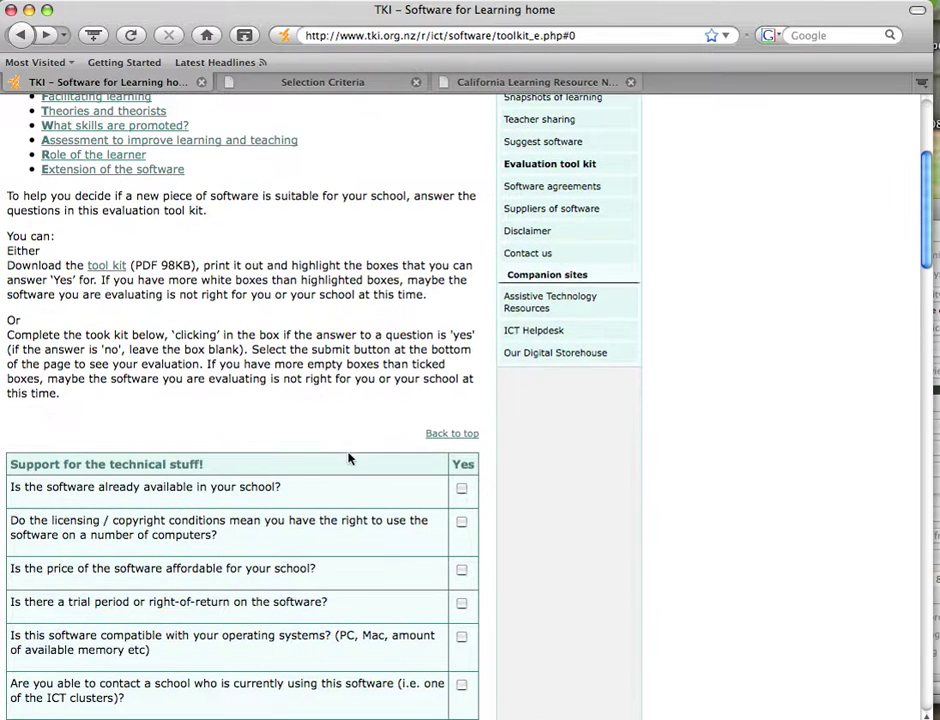
pyautogui.scroll(-1, 345, 458)
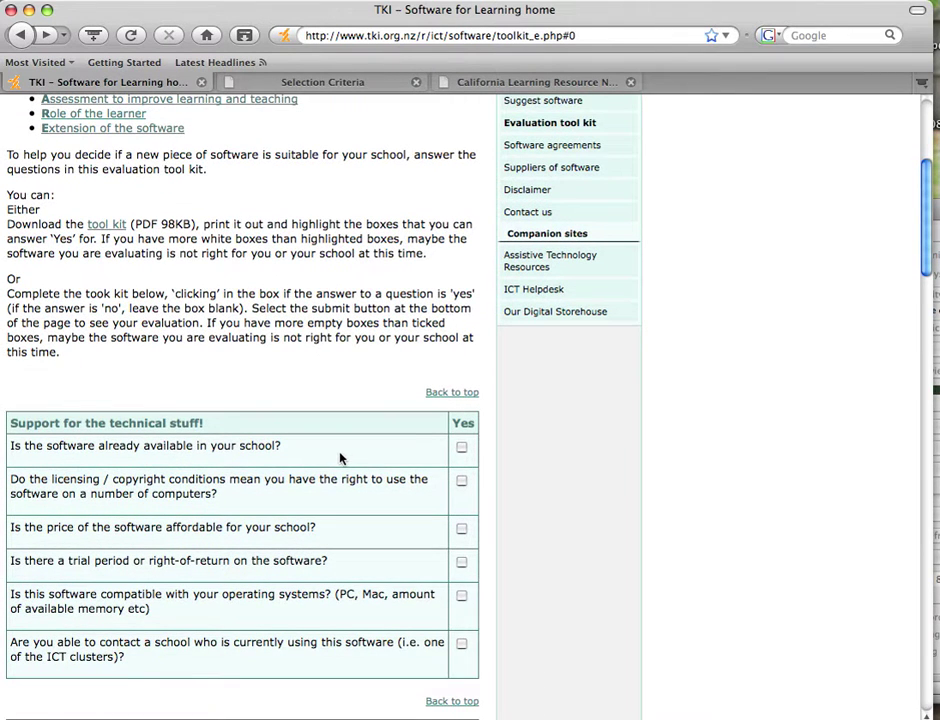
pyautogui.scroll(-2, 340, 458)
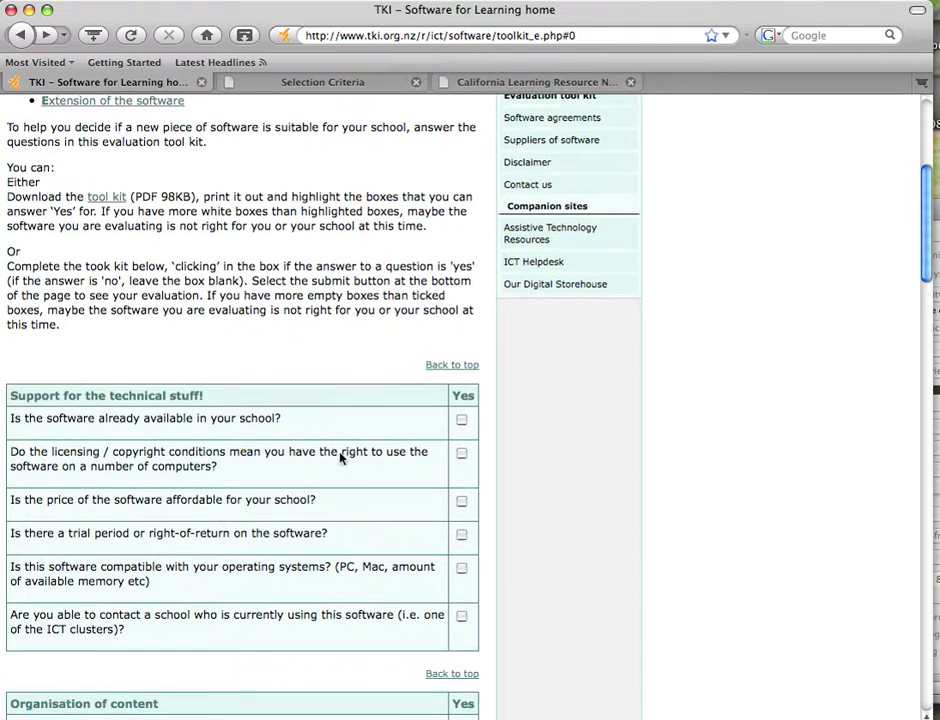
pyautogui.scroll(-4, 340, 458)
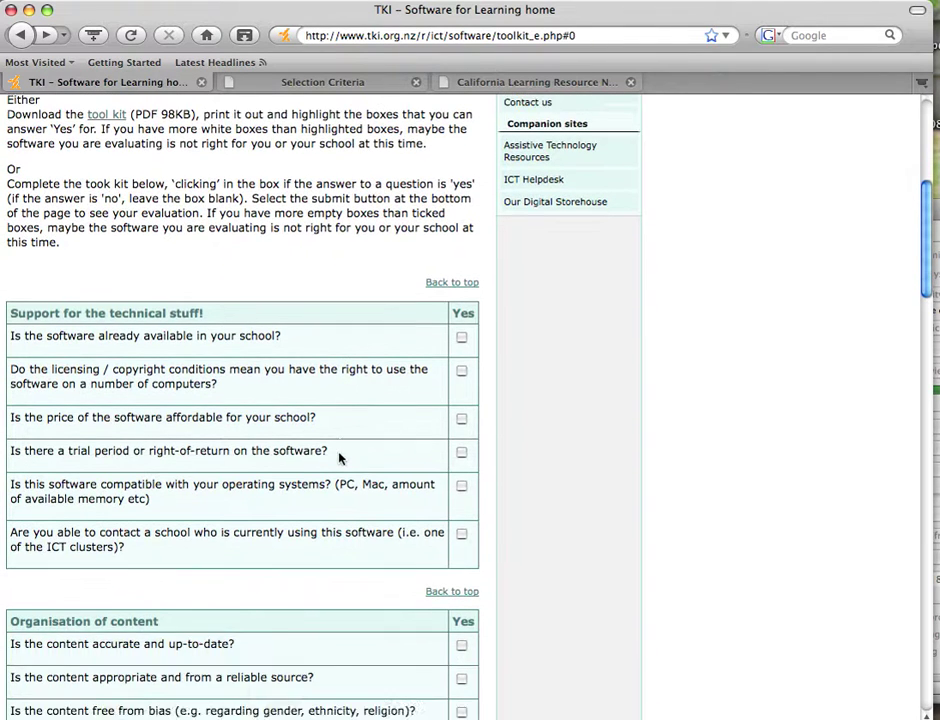
pyautogui.scroll(-3, 340, 456)
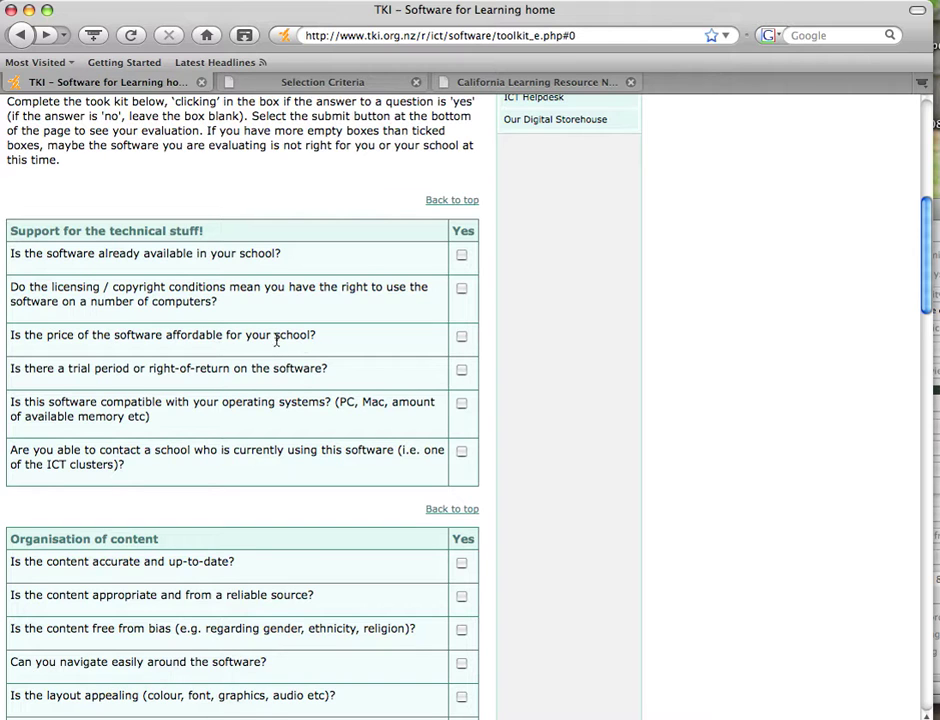
pyautogui.click(458, 337)
pyautogui.click(462, 371)
pyautogui.scroll(-2, 304, 432)
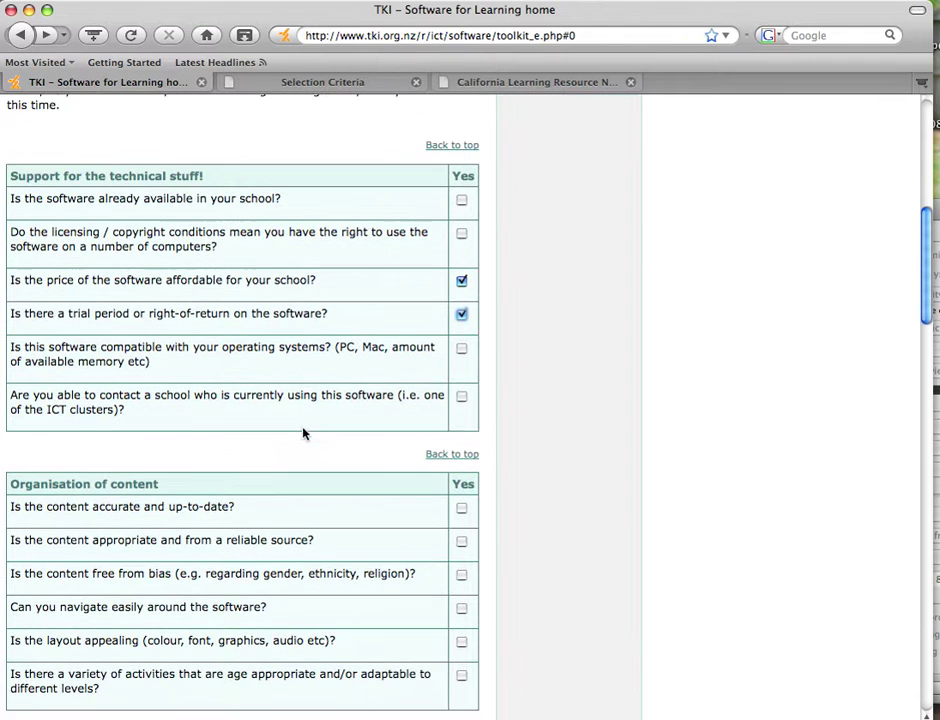
pyautogui.scroll(-1, 304, 432)
pyautogui.click(462, 320)
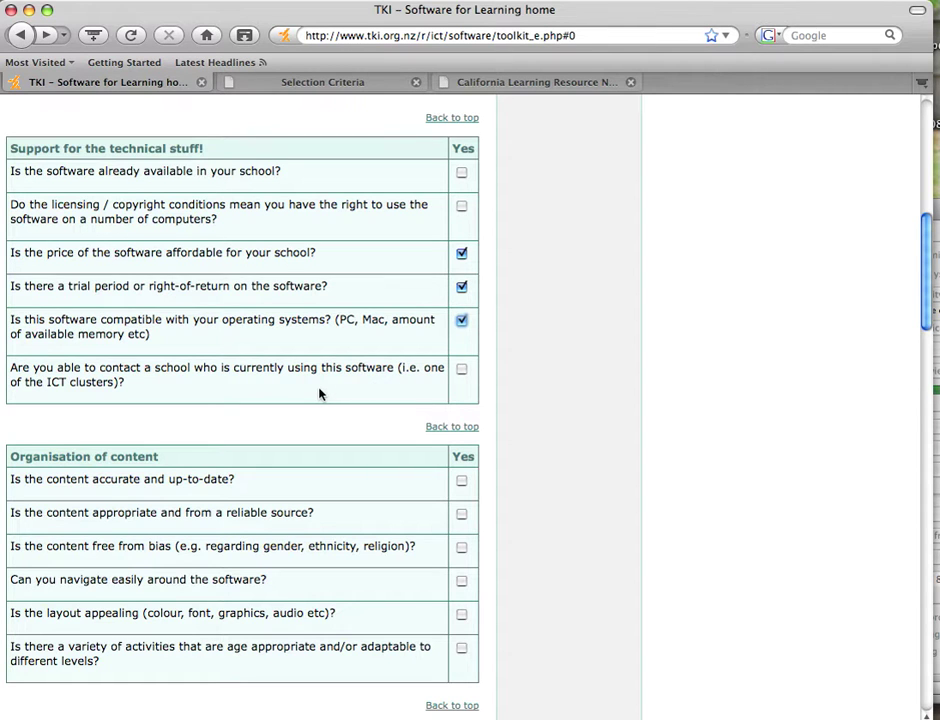
# Under Organisation of content, answer Yes to easy navigation and to a variety of age-appropriate or adaptable activities
pyautogui.scroll(-1, 320, 393)
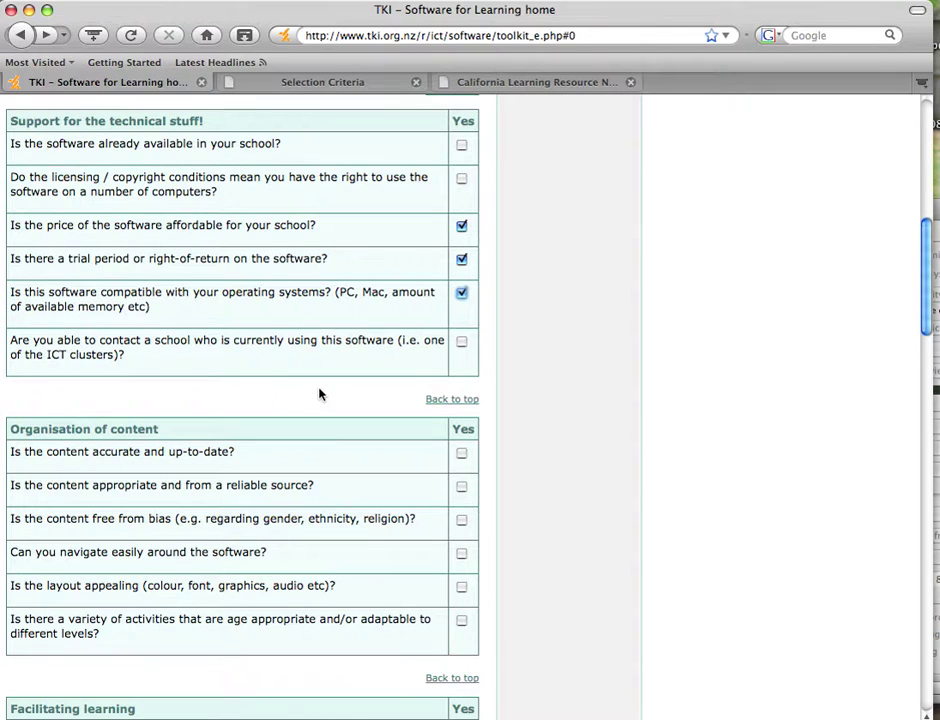
pyautogui.scroll(-1, 320, 393)
pyautogui.scroll(-1, 320, 393)
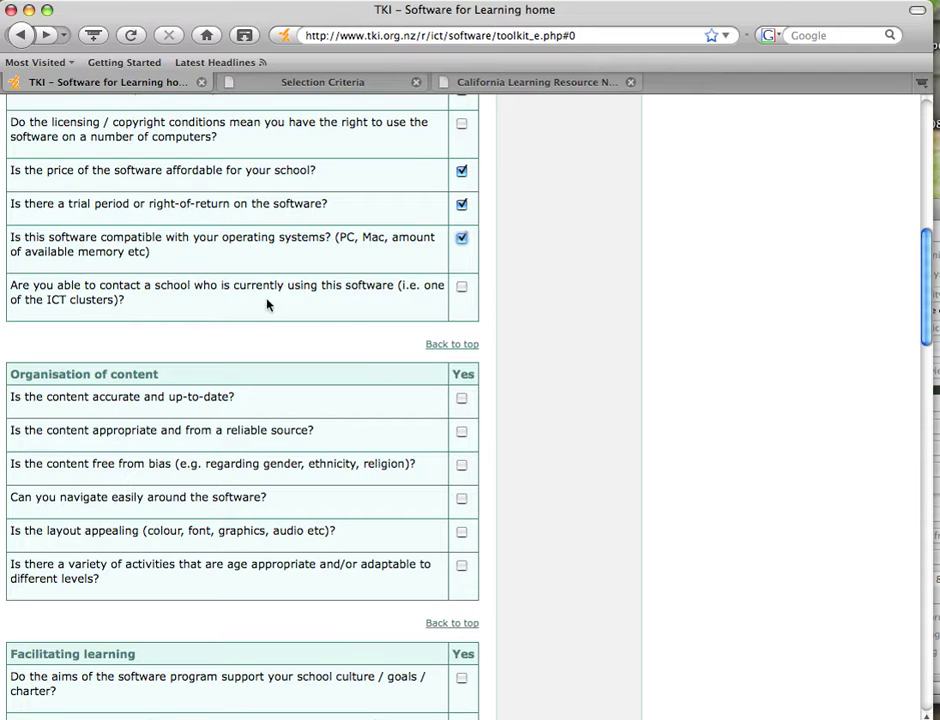
pyautogui.scroll(-3, 292, 352)
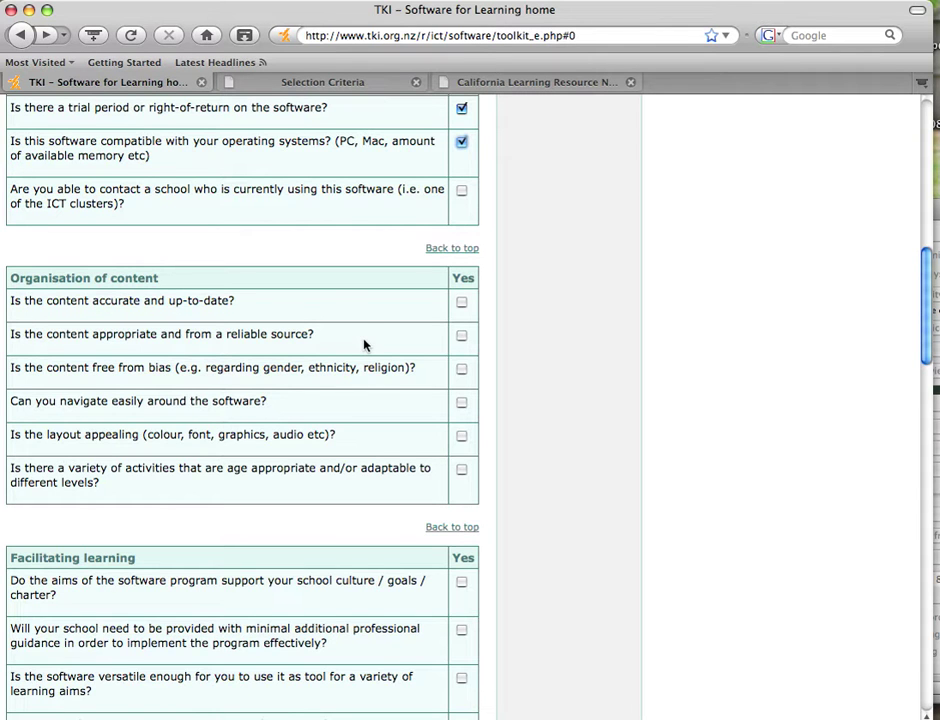
pyautogui.scroll(-2, 364, 345)
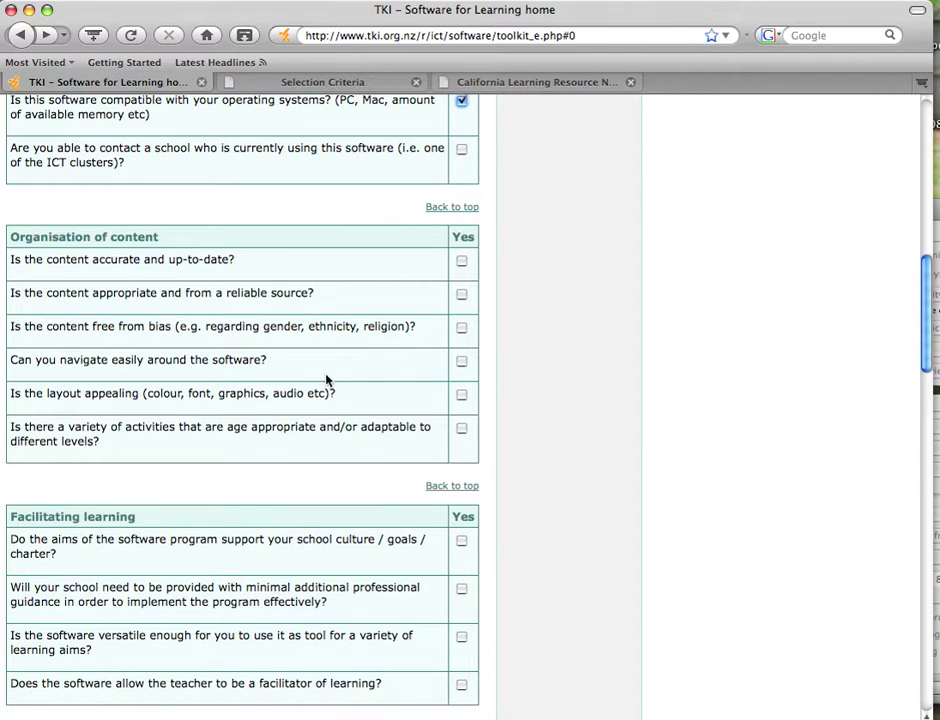
pyautogui.click(461, 360)
pyautogui.click(461, 430)
# Under Facilitating learning, answer Yes to the program's aims supporting the school culture, goals or charter
pyautogui.scroll(-1, 355, 462)
pyautogui.scroll(-1, 356, 427)
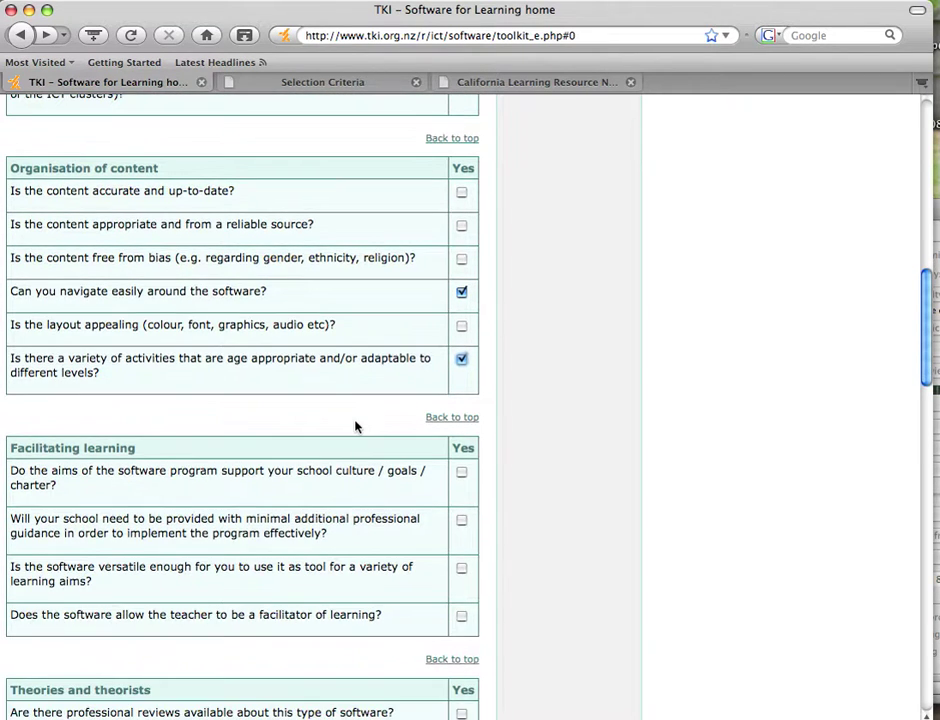
pyautogui.scroll(-1, 355, 427)
pyautogui.scroll(-1, 355, 425)
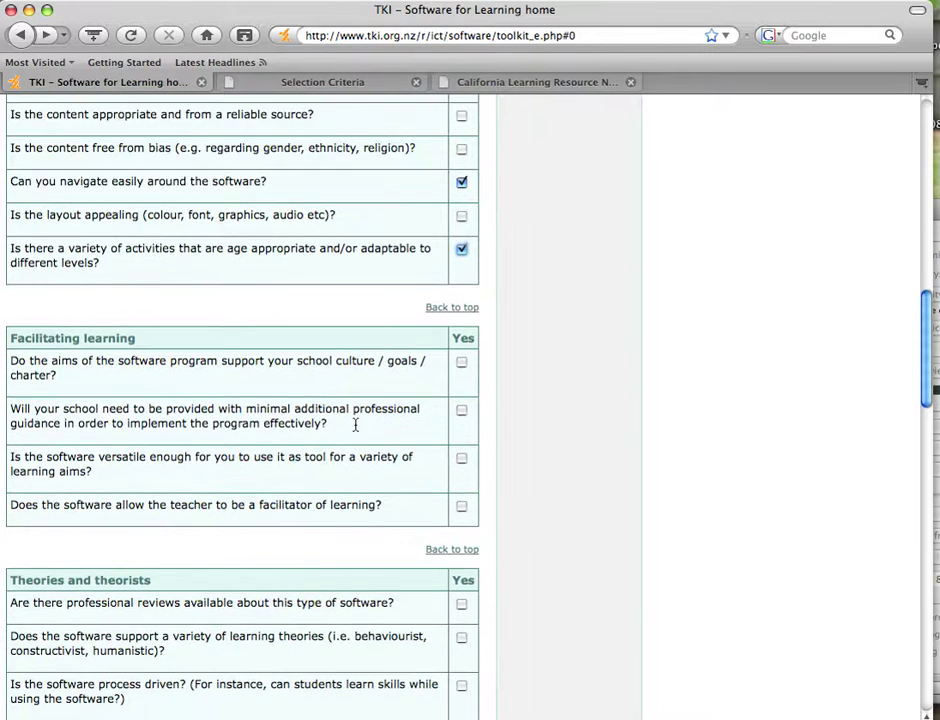
pyautogui.scroll(2, 355, 425)
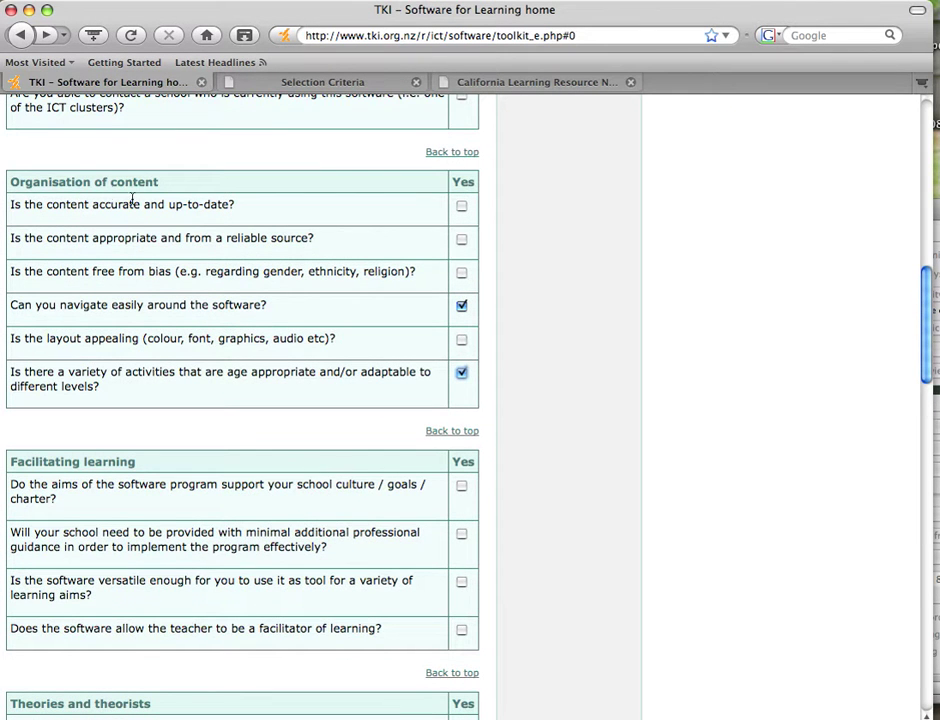
pyautogui.scroll(-1, 222, 370)
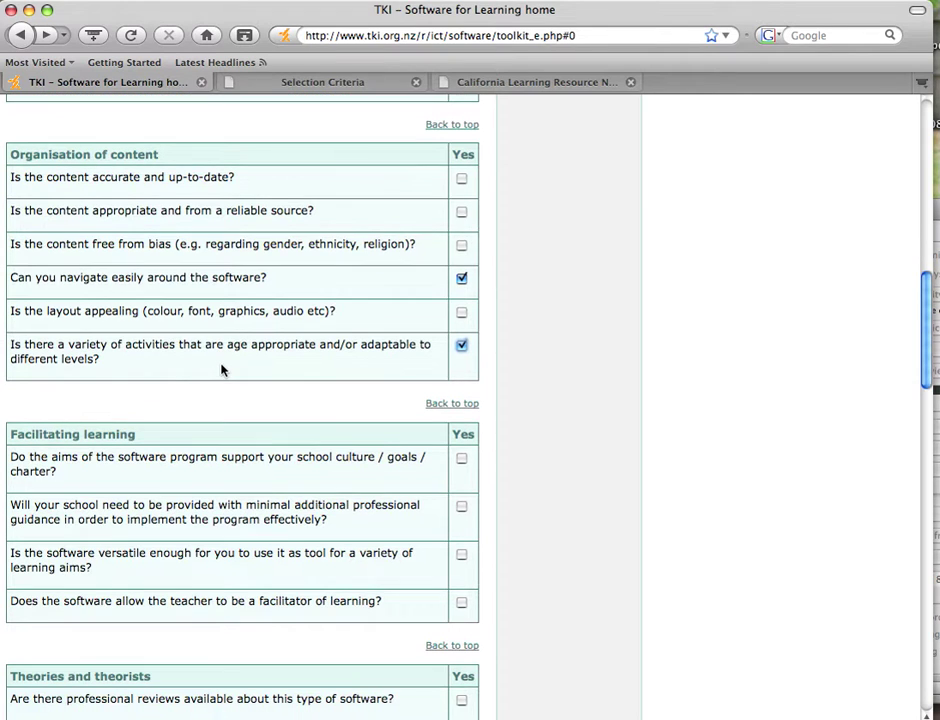
pyautogui.scroll(-1, 222, 370)
pyautogui.scroll(-1, 220, 369)
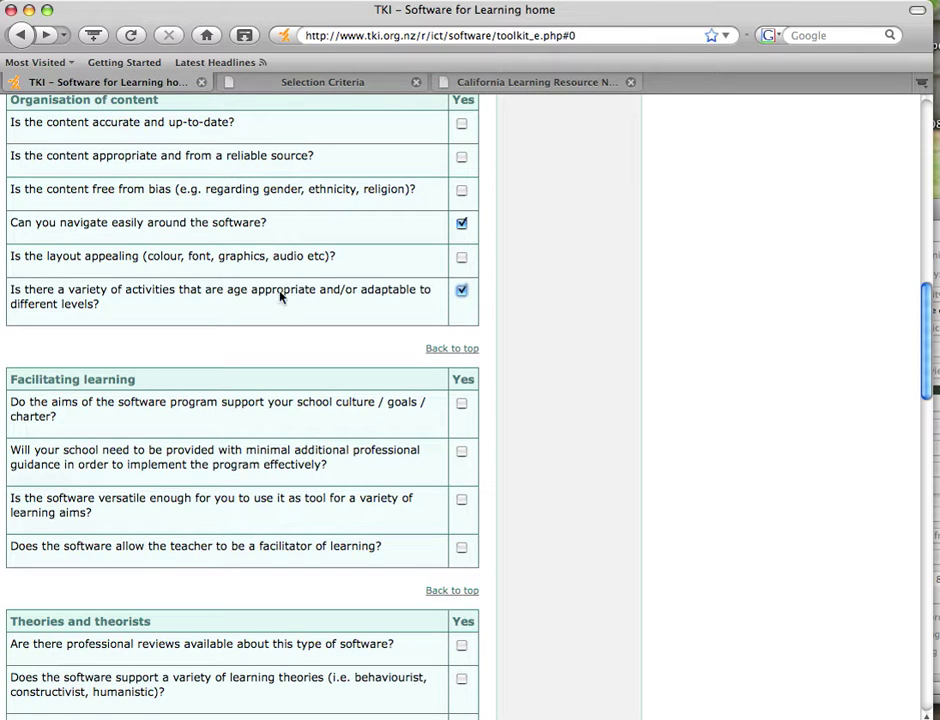
pyautogui.scroll(-2, 280, 295)
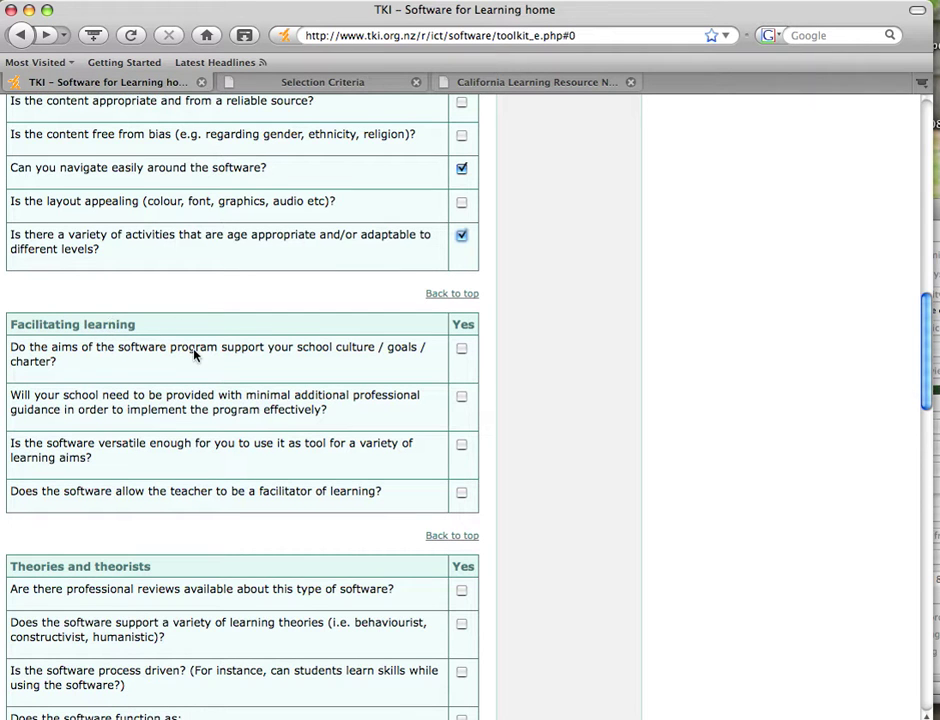
pyautogui.scroll(-1, 195, 354)
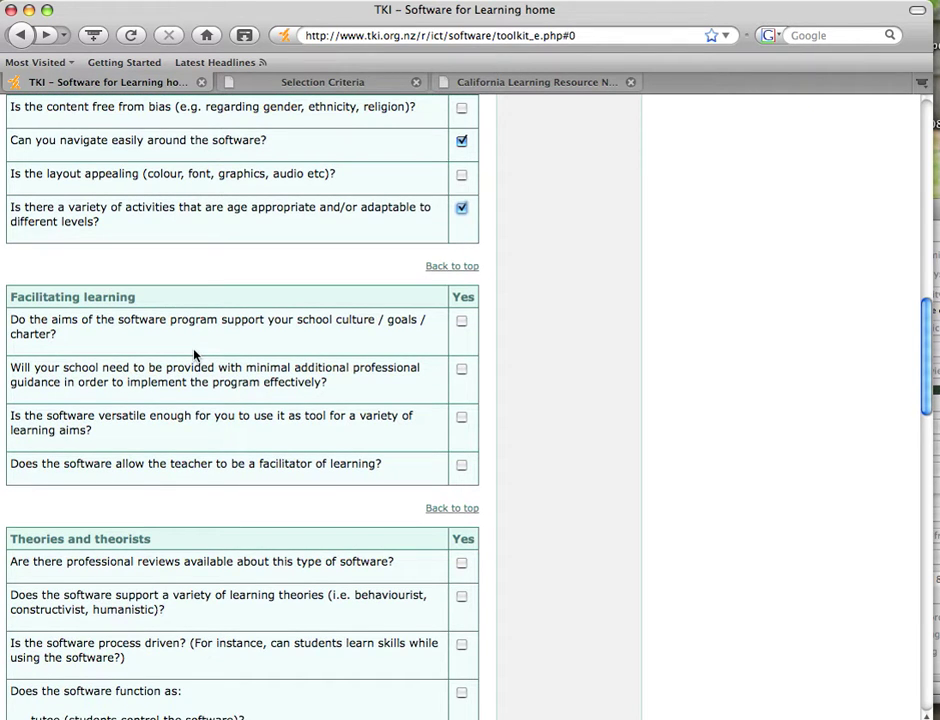
pyautogui.click(461, 321)
# Answer Yes to the software being versatile for a variety of learning aims and allowing the teacher to be a facilitator
pyautogui.scroll(-1, 378, 392)
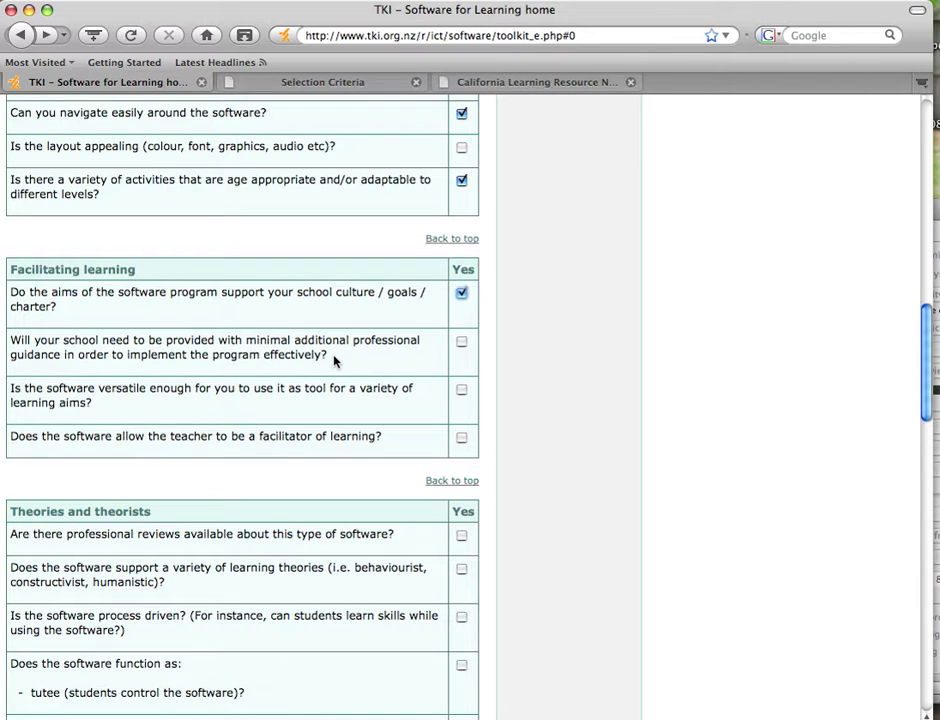
pyautogui.scroll(-1, 335, 361)
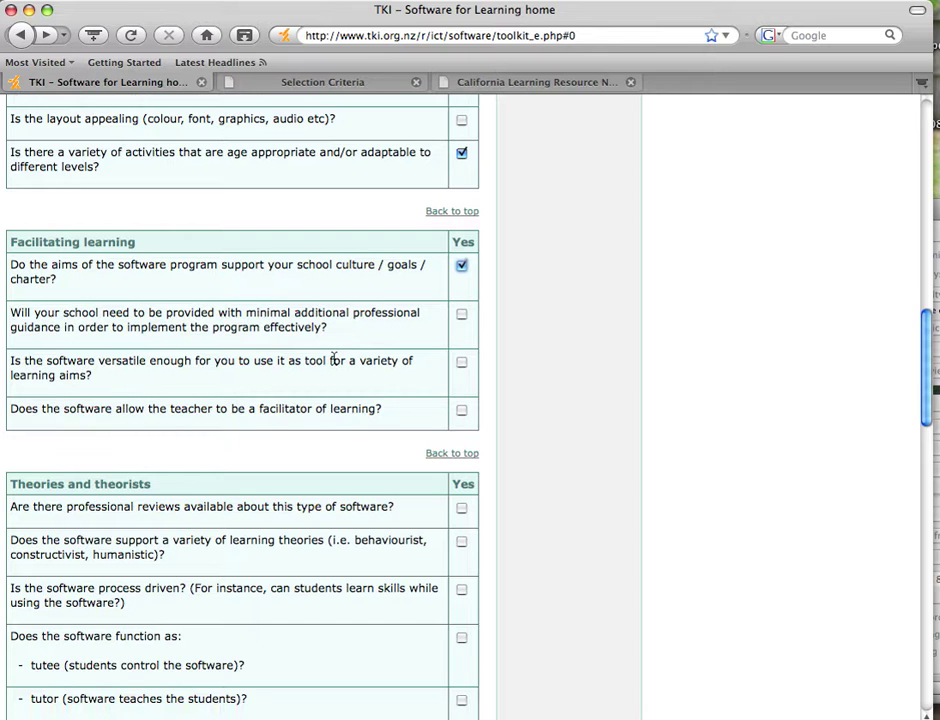
pyautogui.scroll(-1, 335, 361)
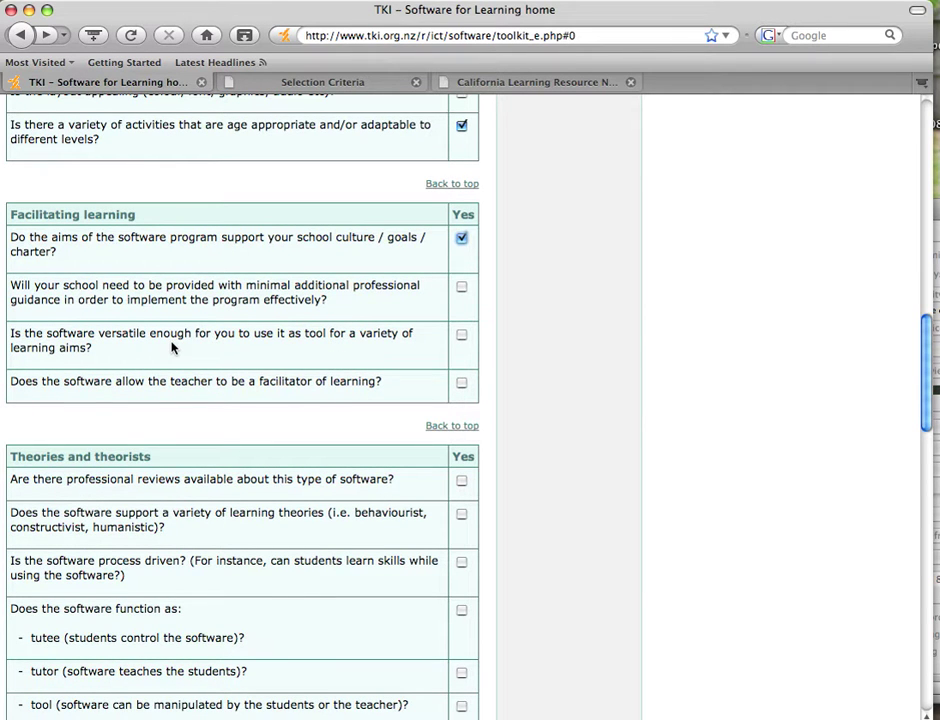
pyautogui.click(461, 335)
pyautogui.scroll(-1, 158, 387)
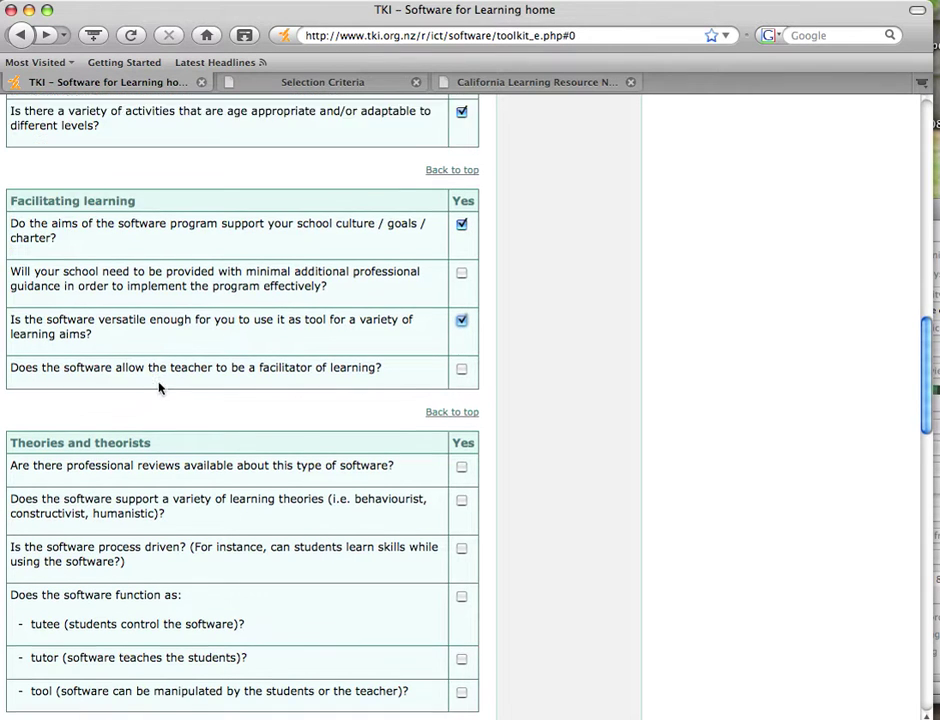
pyautogui.scroll(-2, 158, 387)
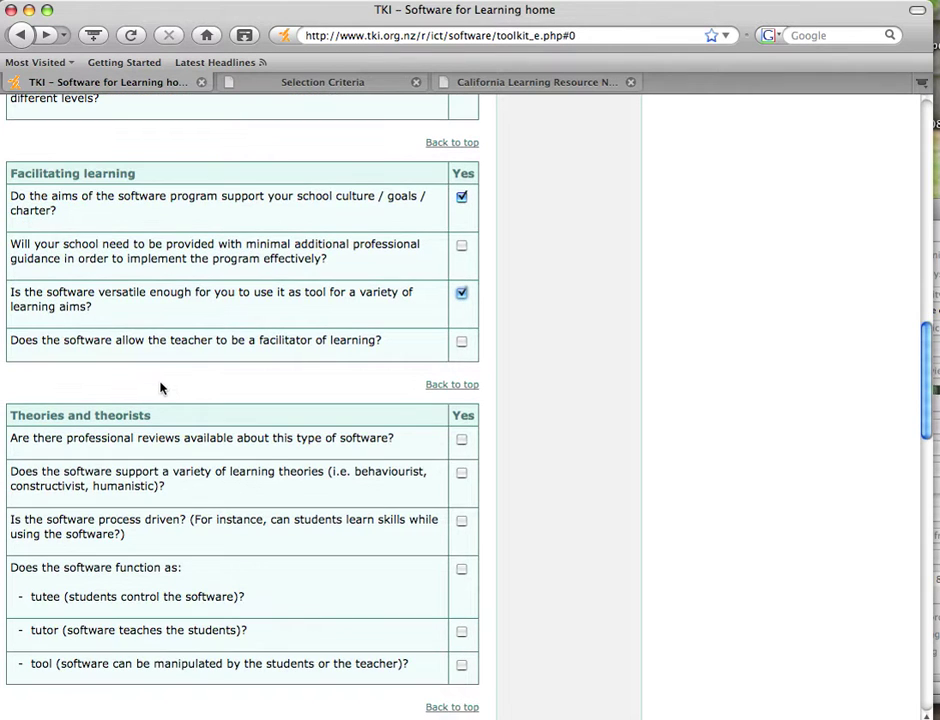
pyautogui.click(461, 342)
# Under Theories and theorists, answer Yes to professional reviews, a variety of learning theories, being process driven, and functioning as a tool
pyautogui.scroll(-2, 323, 377)
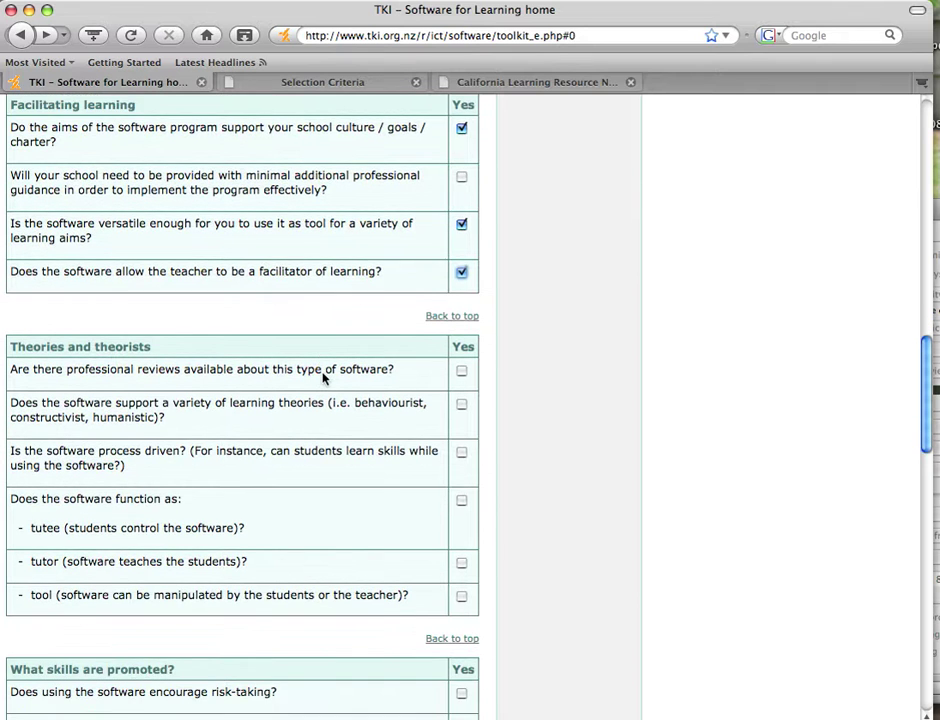
pyautogui.scroll(-2, 323, 377)
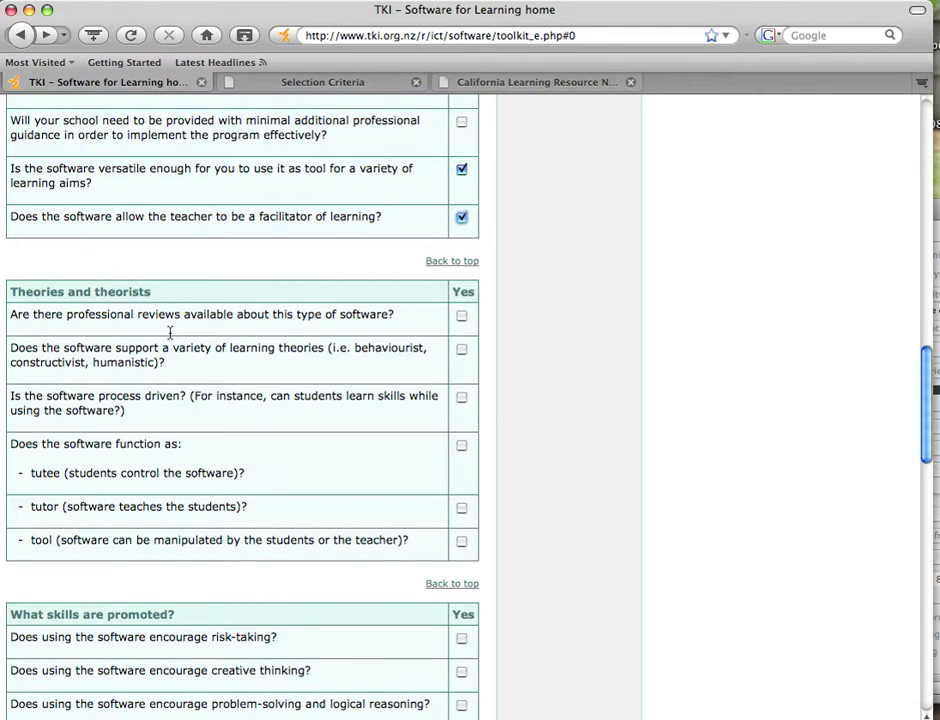
pyautogui.scroll(-3, 172, 332)
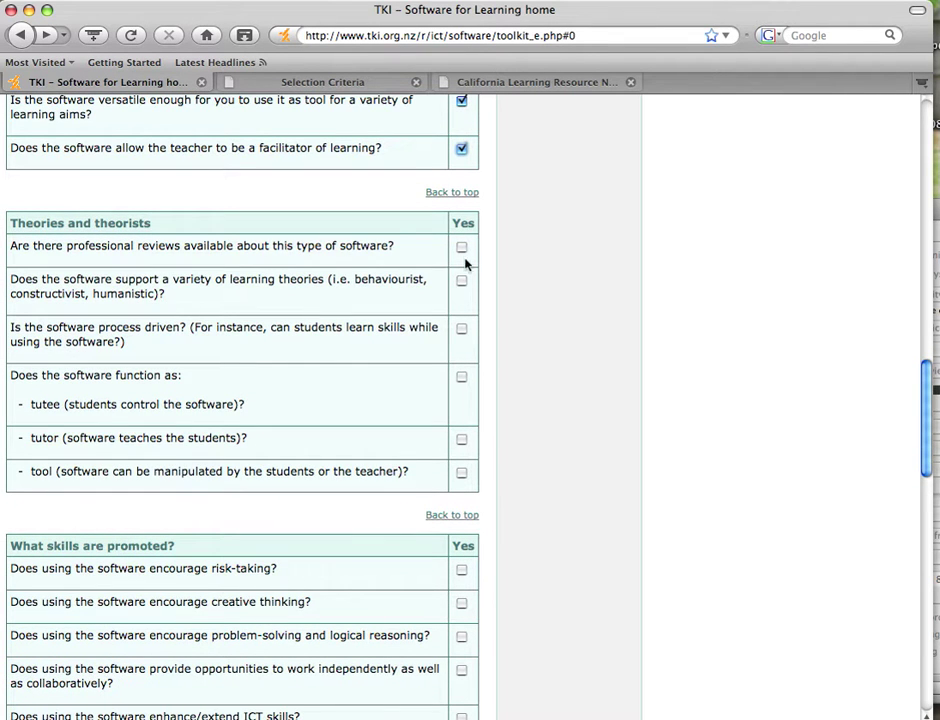
pyautogui.click(461, 247)
pyautogui.click(462, 283)
pyautogui.click(462, 331)
pyautogui.scroll(-2, 307, 351)
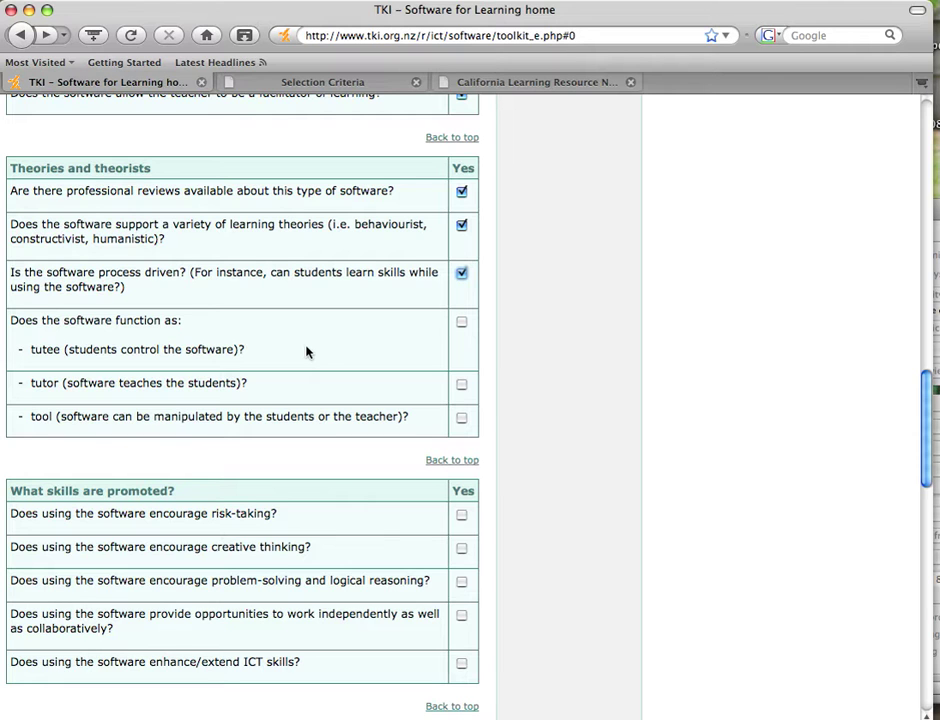
pyautogui.scroll(-1, 307, 351)
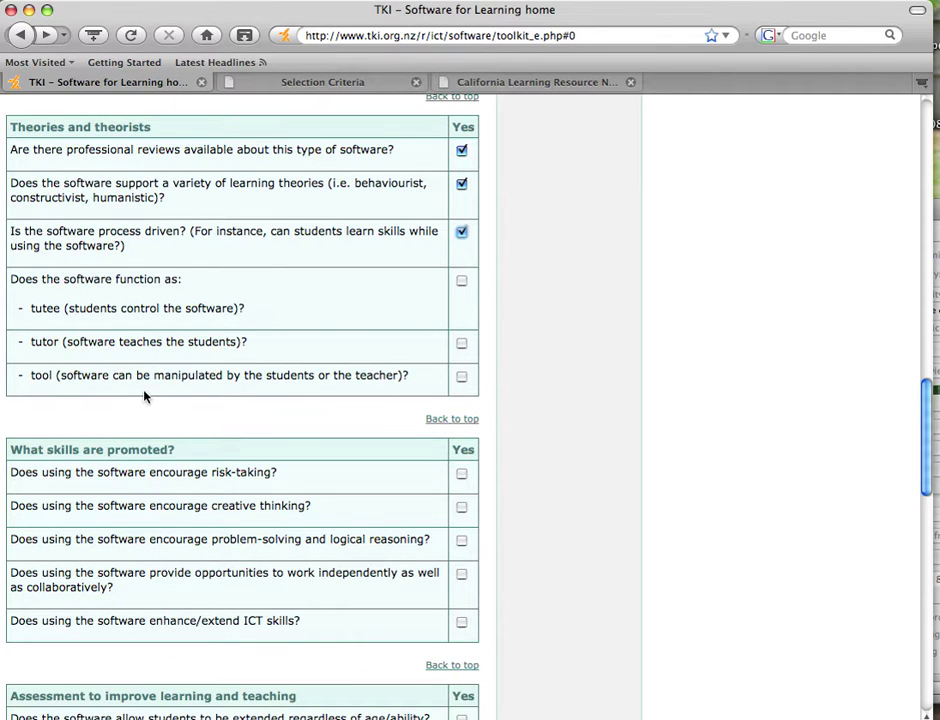
pyautogui.click(461, 377)
# Answer Yes to all five questions under What skills are promoted, from risk-taking through enhancing ICT skills
pyautogui.scroll(-3, 311, 423)
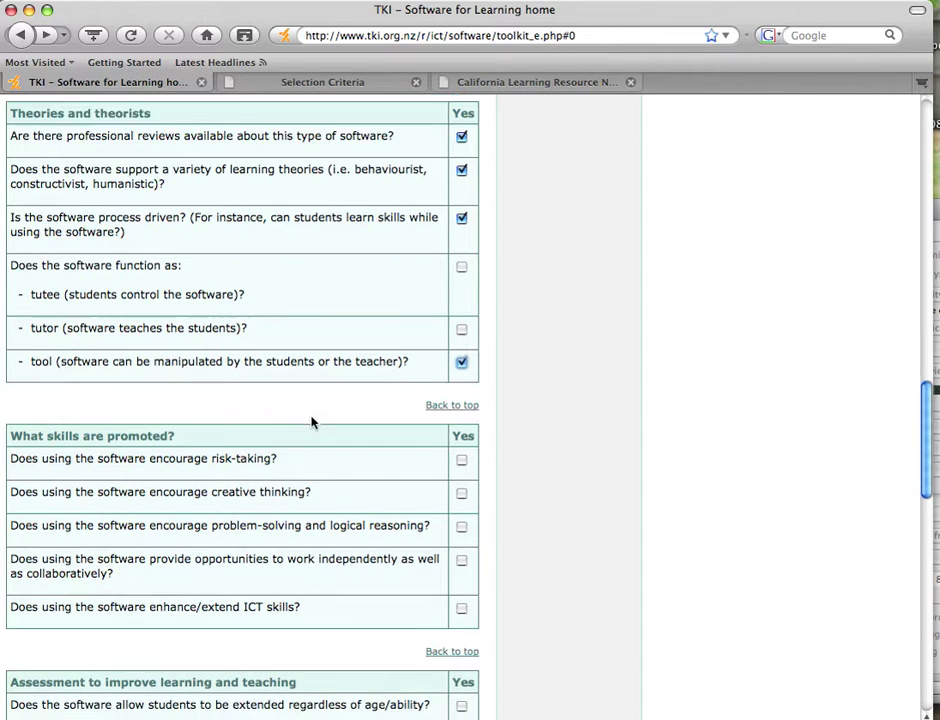
pyautogui.scroll(-1, 311, 420)
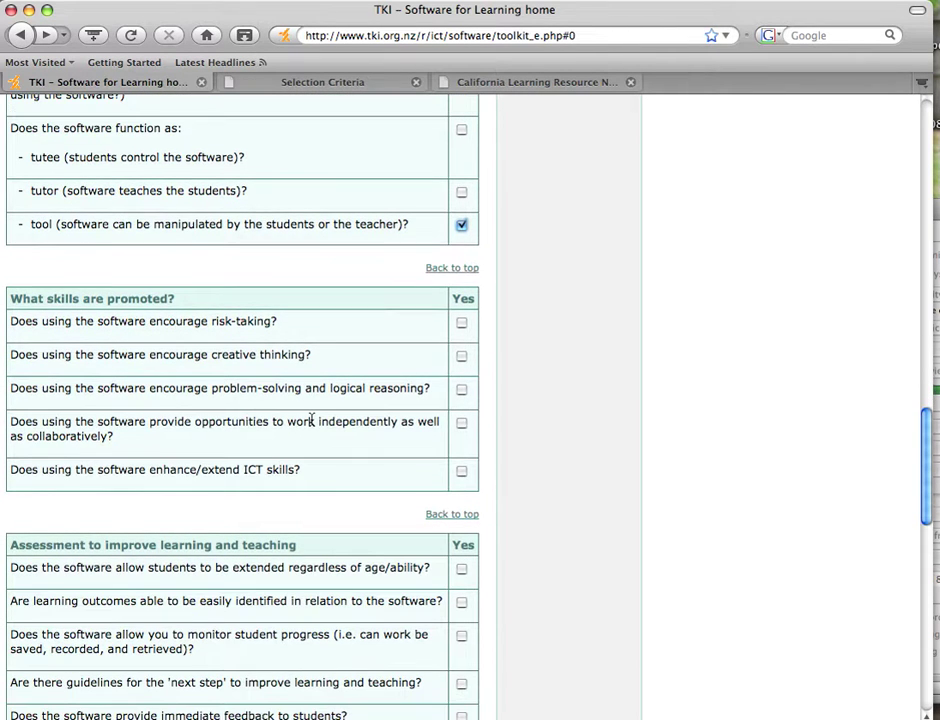
pyautogui.scroll(-1, 311, 423)
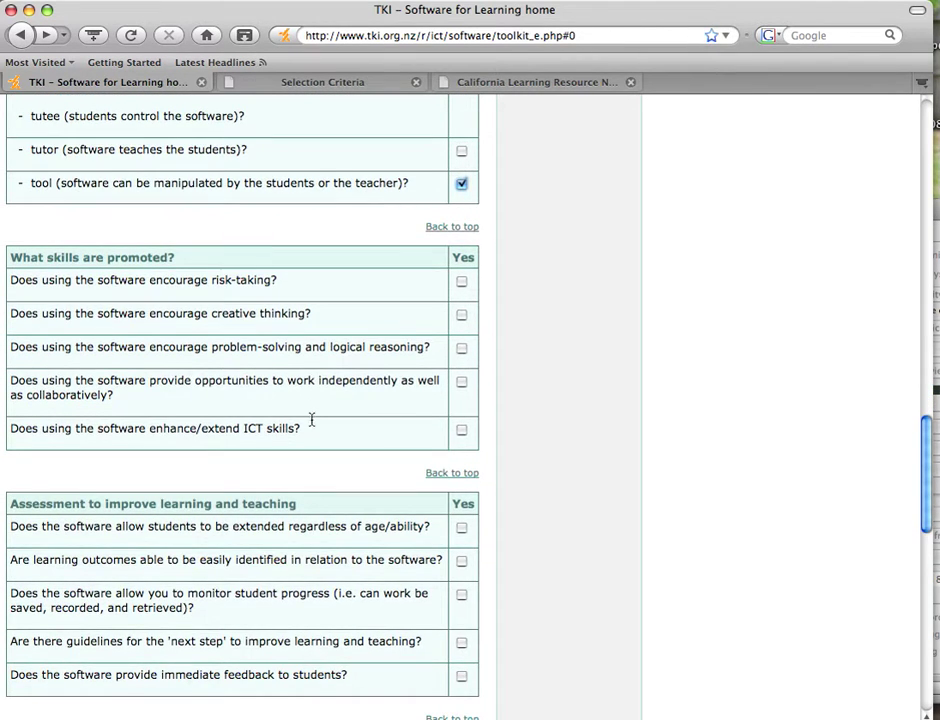
pyautogui.scroll(-2, 313, 420)
pyautogui.click(461, 246)
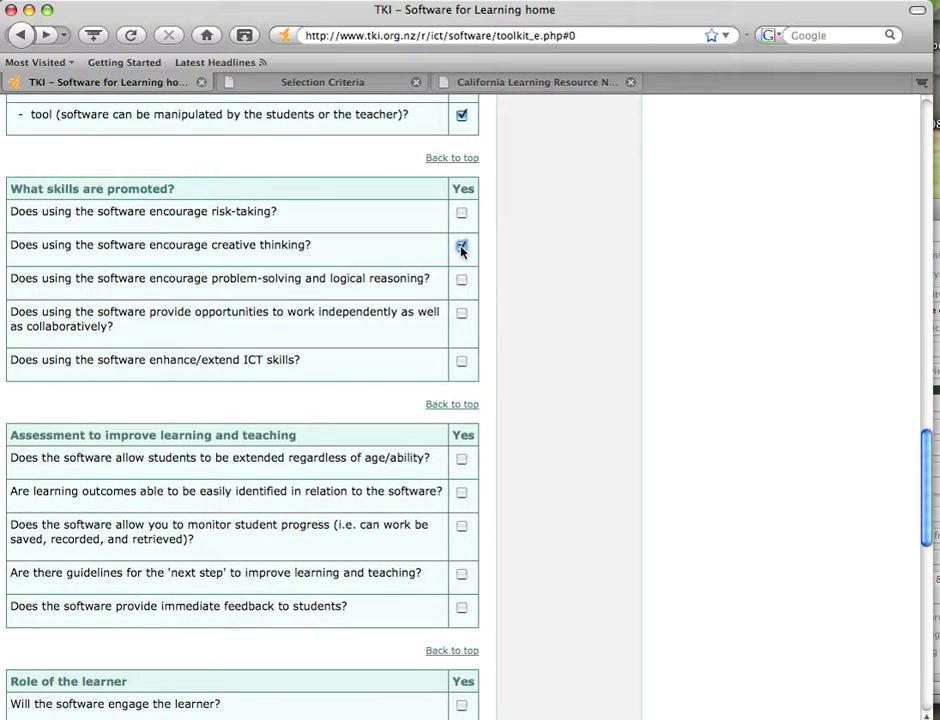
pyautogui.click(462, 213)
pyautogui.click(462, 281)
pyautogui.click(462, 314)
pyautogui.click(461, 362)
pyautogui.scroll(-2, 369, 373)
pyautogui.scroll(-3, 369, 373)
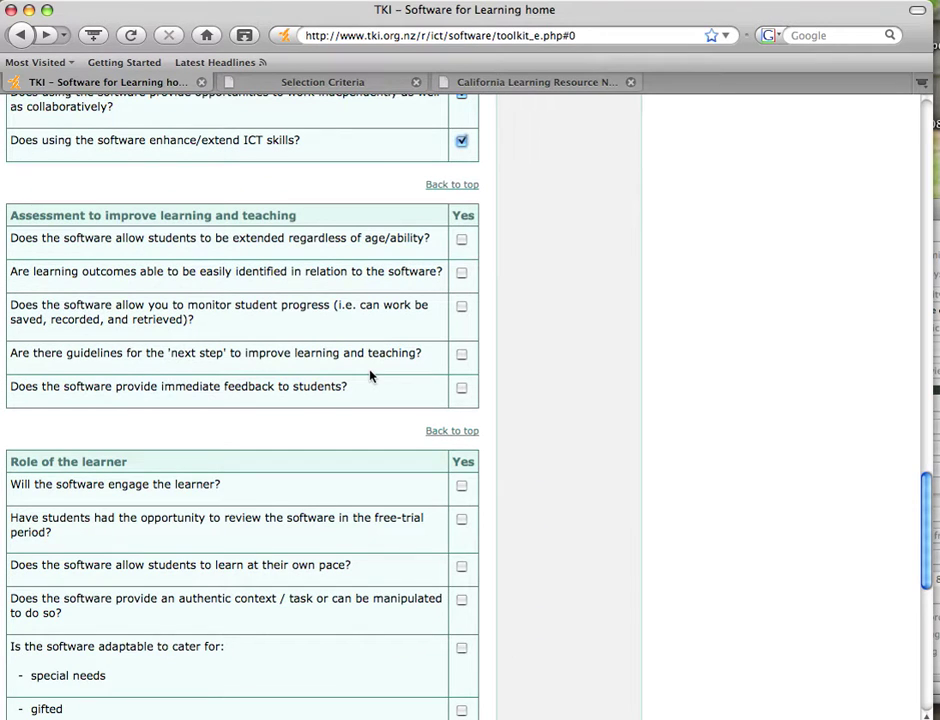
# Under Assessment to improve learning and teaching, answer Yes to students being extended regardless of age/ability
pyautogui.click(461, 240)
pyautogui.scroll(-3, 405, 397)
pyautogui.scroll(-2, 405, 397)
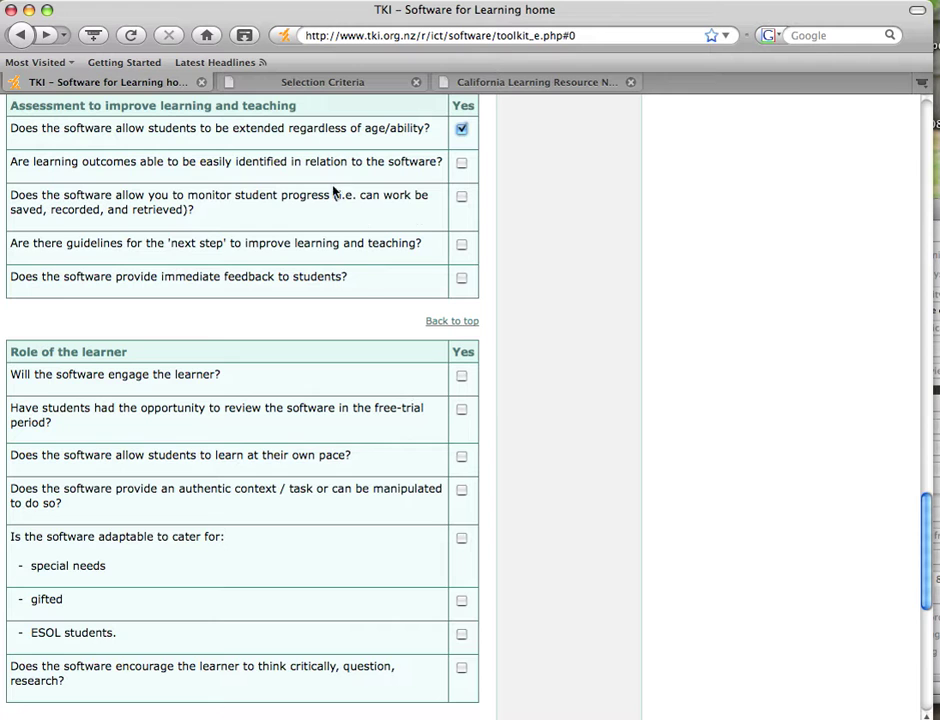
# Under Role of the learner, answer Yes to engaging the learner, students reviewing it in the free-trial period, and learning at their own pace
pyautogui.scroll(-4, 348, 327)
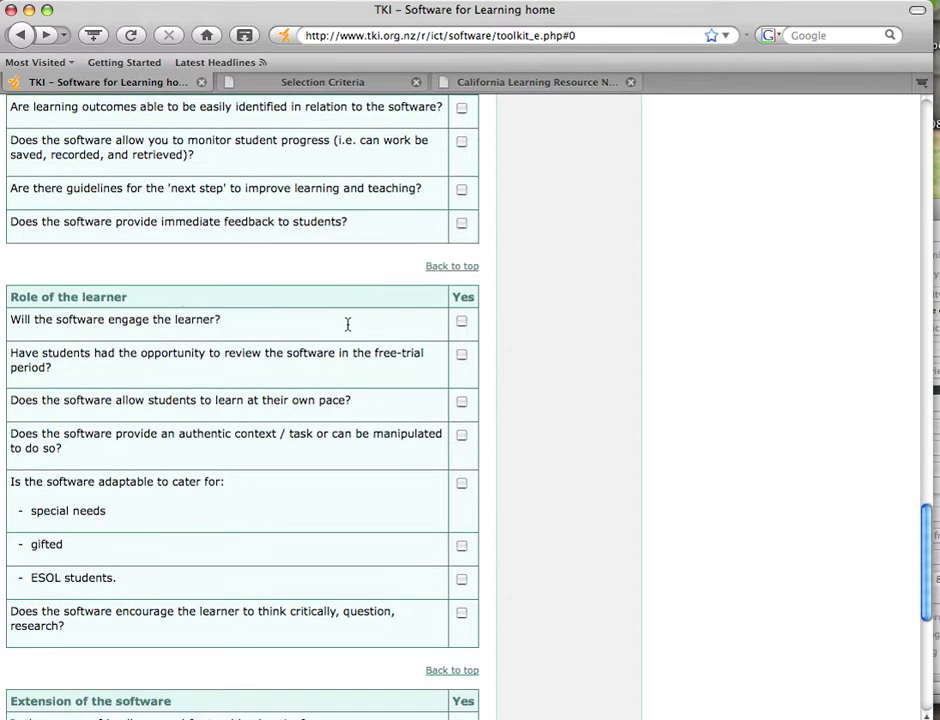
pyautogui.click(460, 293)
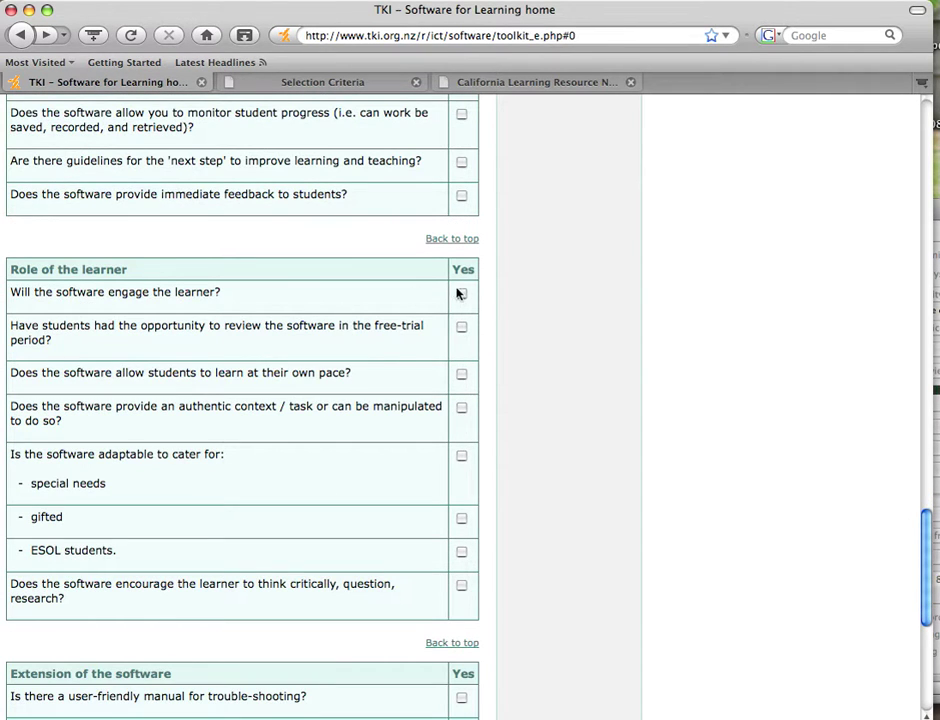
pyautogui.scroll(-2, 352, 320)
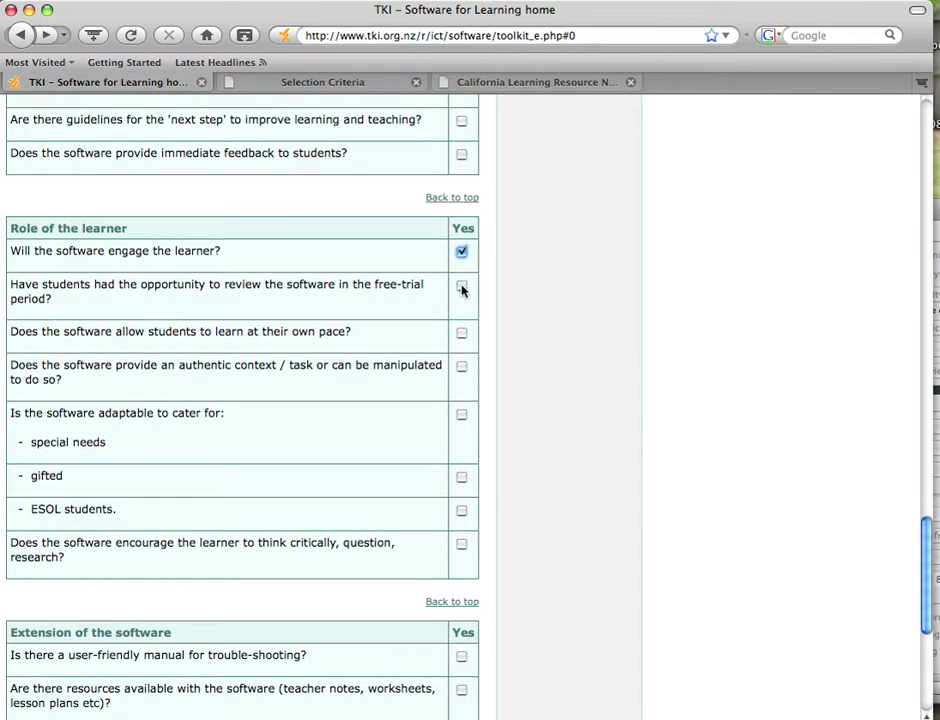
pyautogui.click(461, 287)
pyautogui.click(461, 331)
# Answer Yes to the authentic context question, adaptability for special needs, gifted and ESOL students, and encouraging critical thinking, questioning and research
pyautogui.scroll(-2, 342, 365)
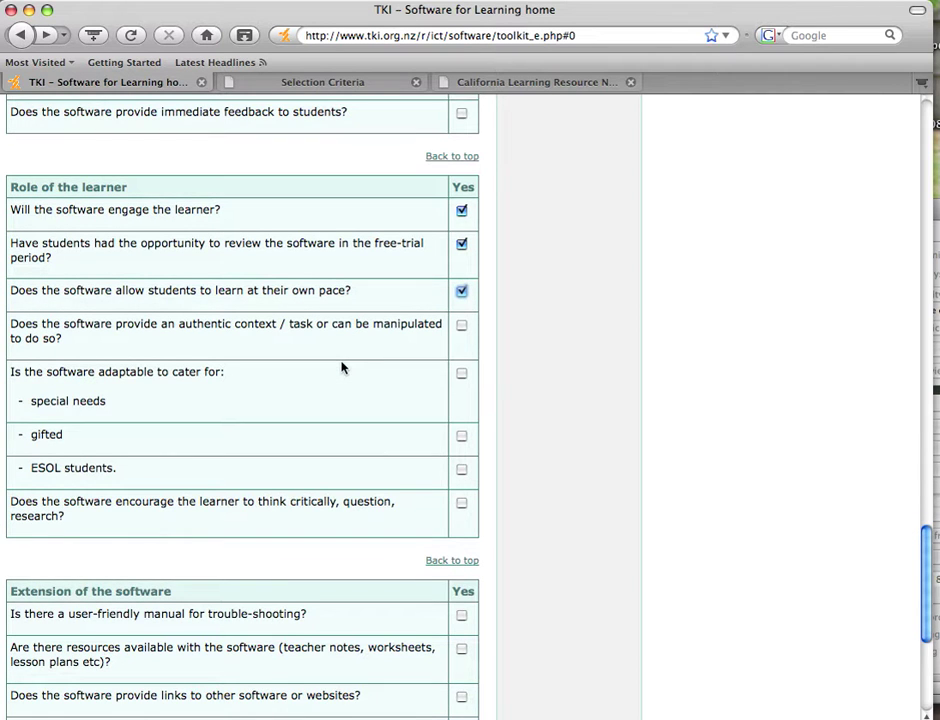
pyautogui.scroll(-2, 342, 367)
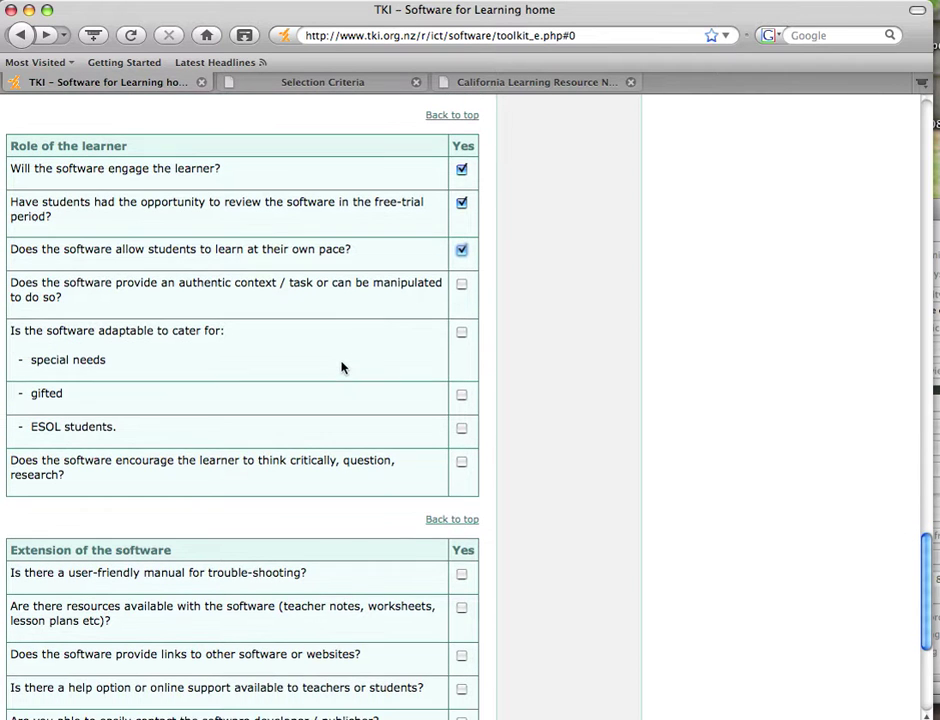
pyautogui.click(461, 285)
pyautogui.click(461, 334)
pyautogui.click(461, 395)
pyautogui.click(461, 428)
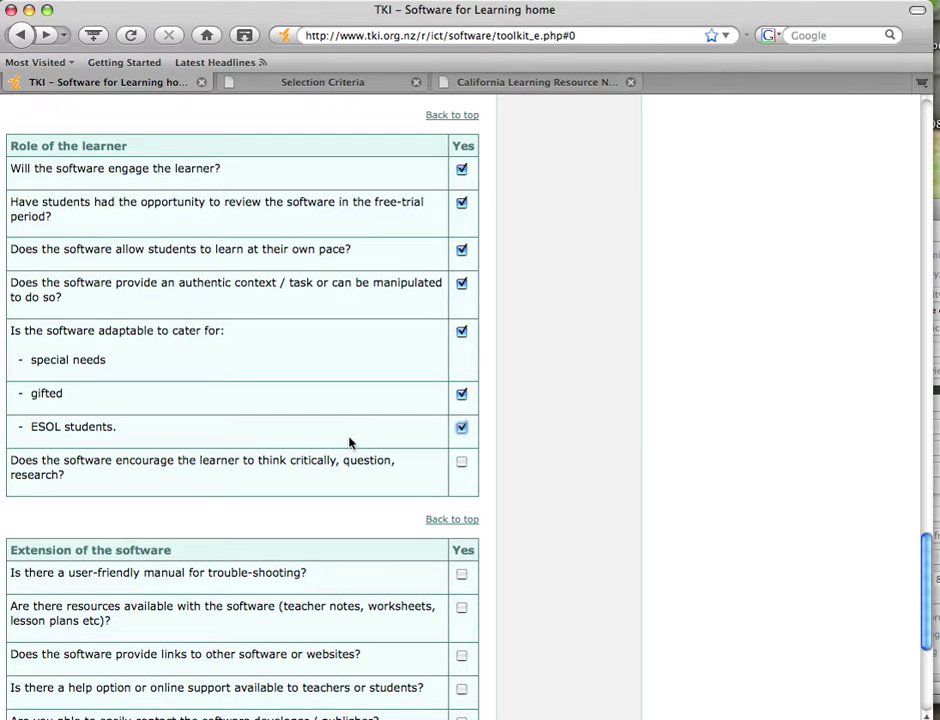
pyautogui.scroll(-3, 350, 442)
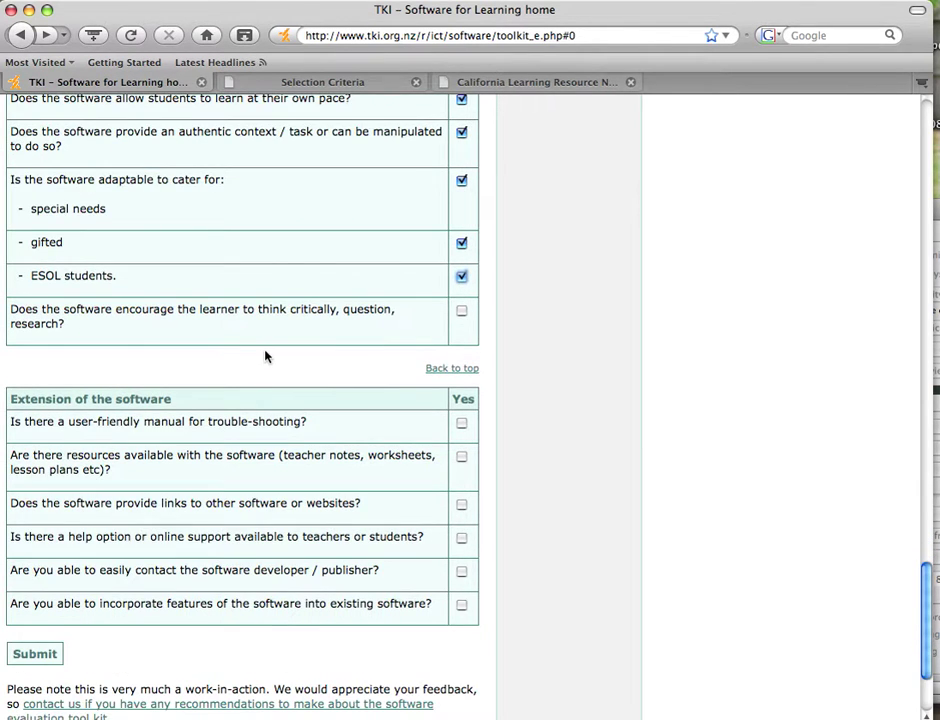
pyautogui.click(461, 311)
# Under Extension of the software, answer Yes to the manual, help or online support, developer contact and feature incorporation questions, and submit the evaluation
pyautogui.scroll(-2, 346, 353)
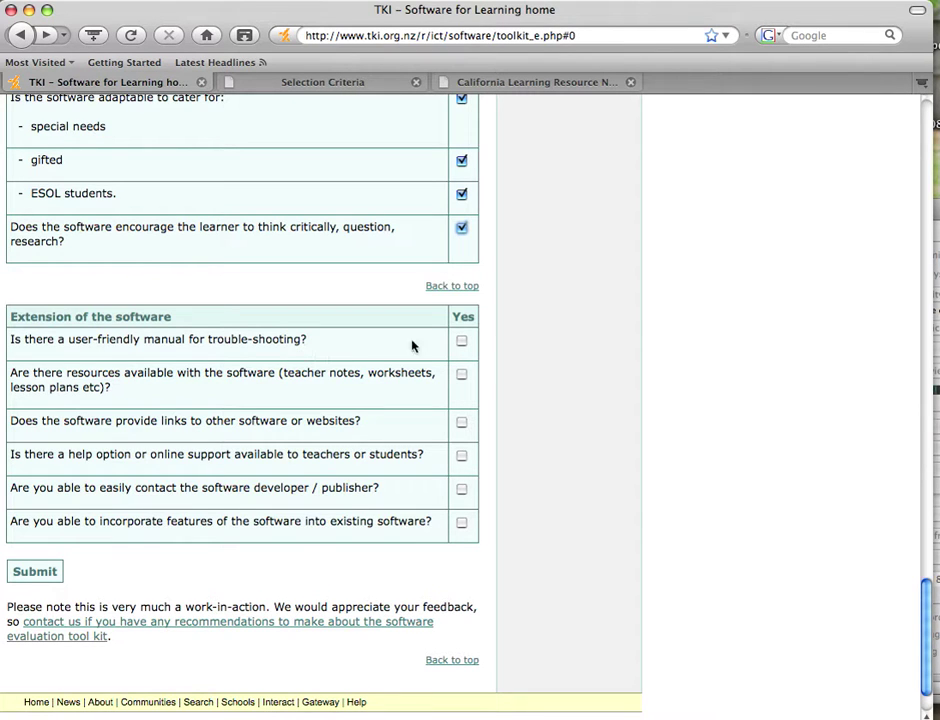
pyautogui.click(462, 345)
pyautogui.click(461, 455)
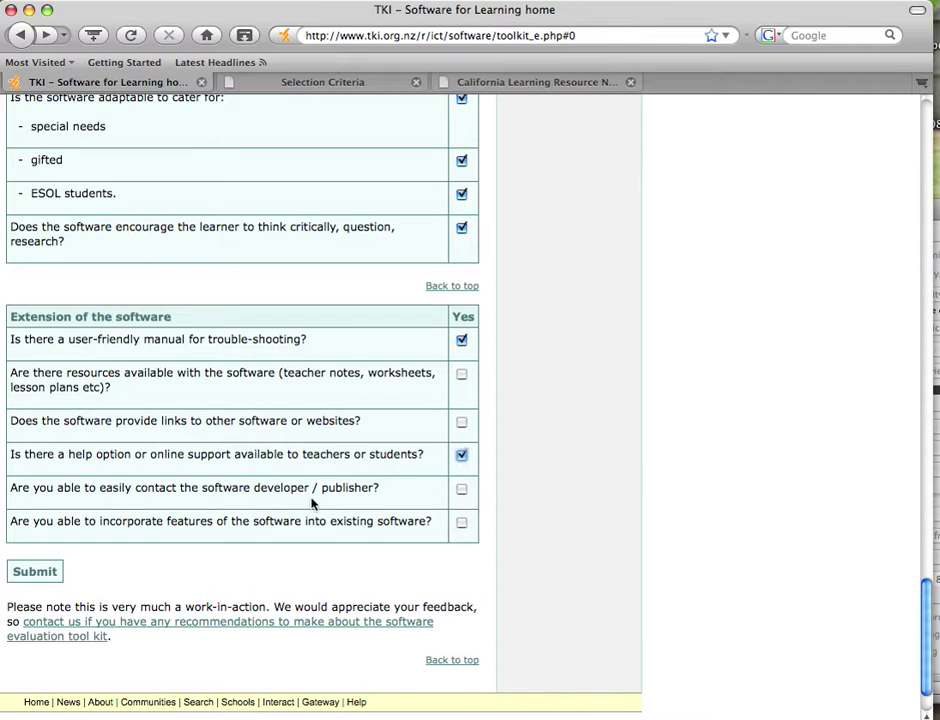
pyautogui.click(461, 489)
pyautogui.click(462, 525)
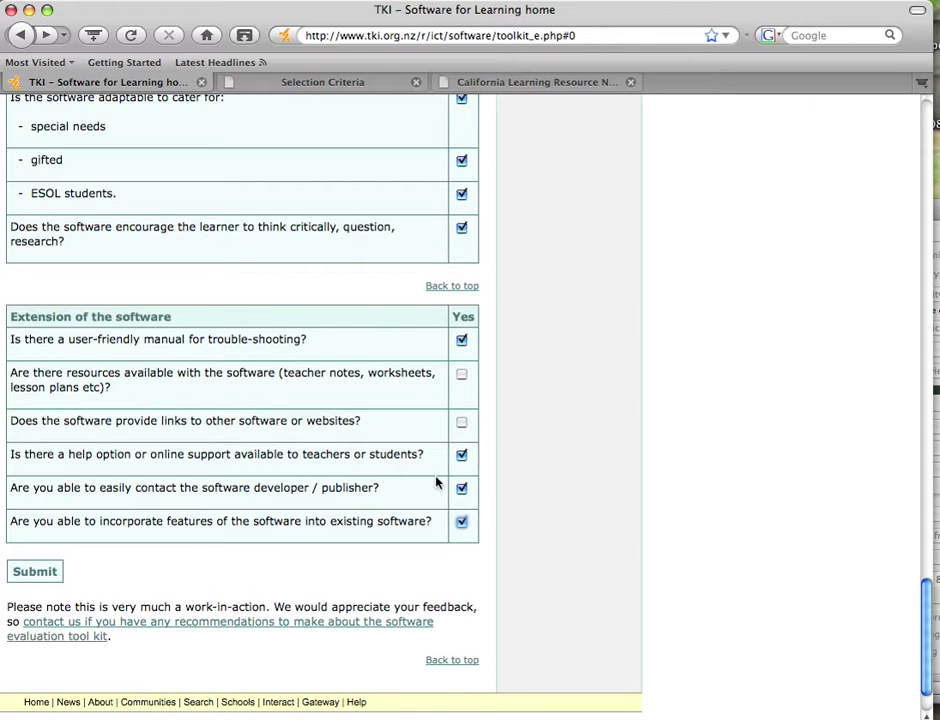
pyautogui.click(38, 573)
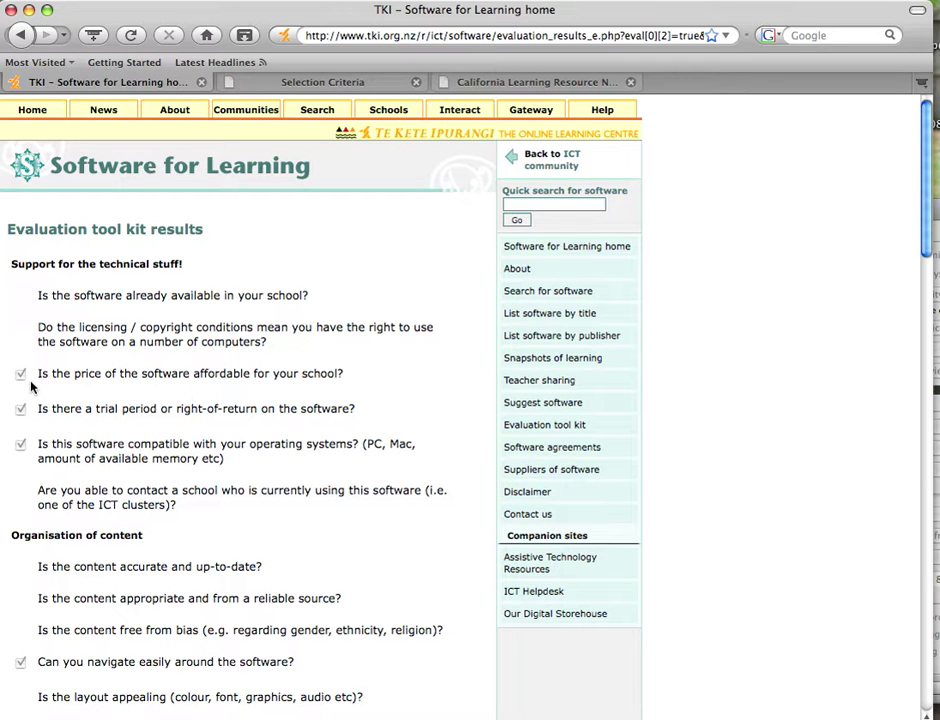
# Review the evaluation tool kit results from Support for the technical stuff through Extension of the software and return to the beginning
pyautogui.scroll(-3, 83, 421)
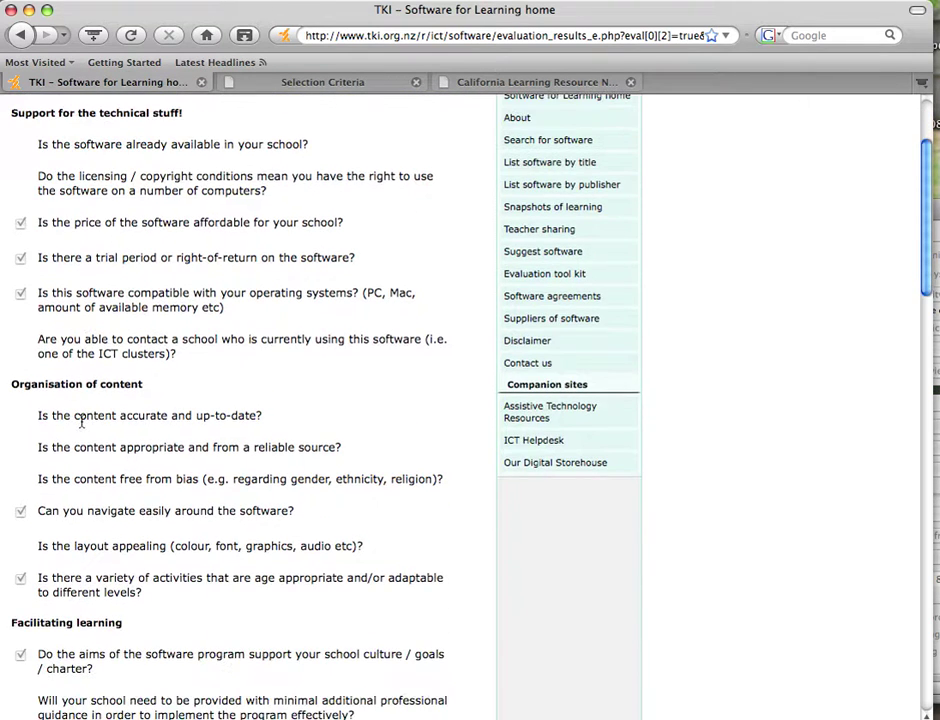
pyautogui.scroll(-13, 83, 421)
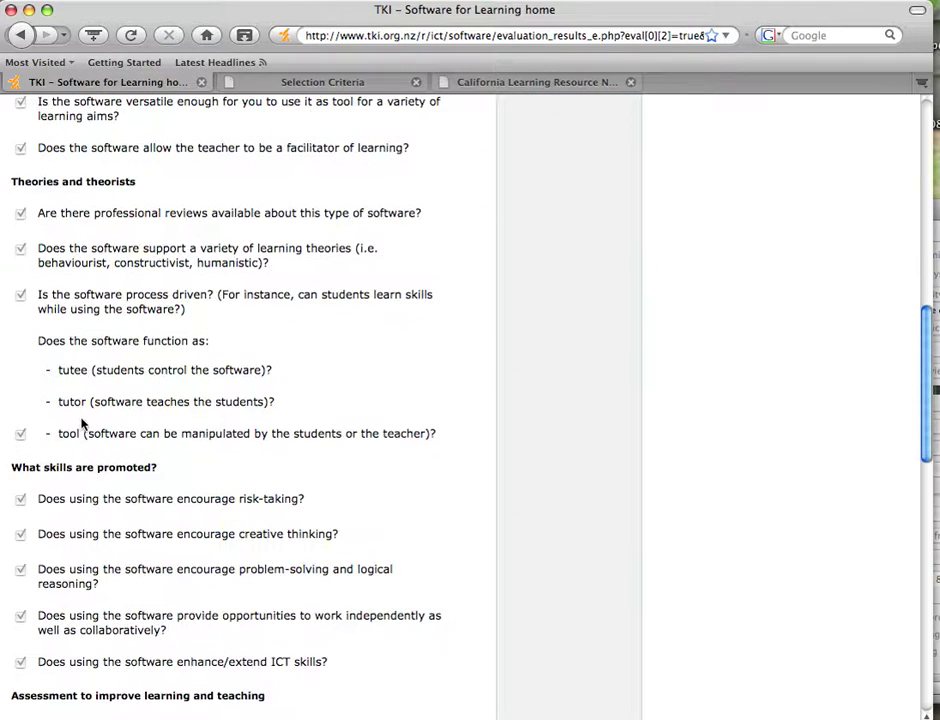
pyautogui.scroll(-4, 83, 421)
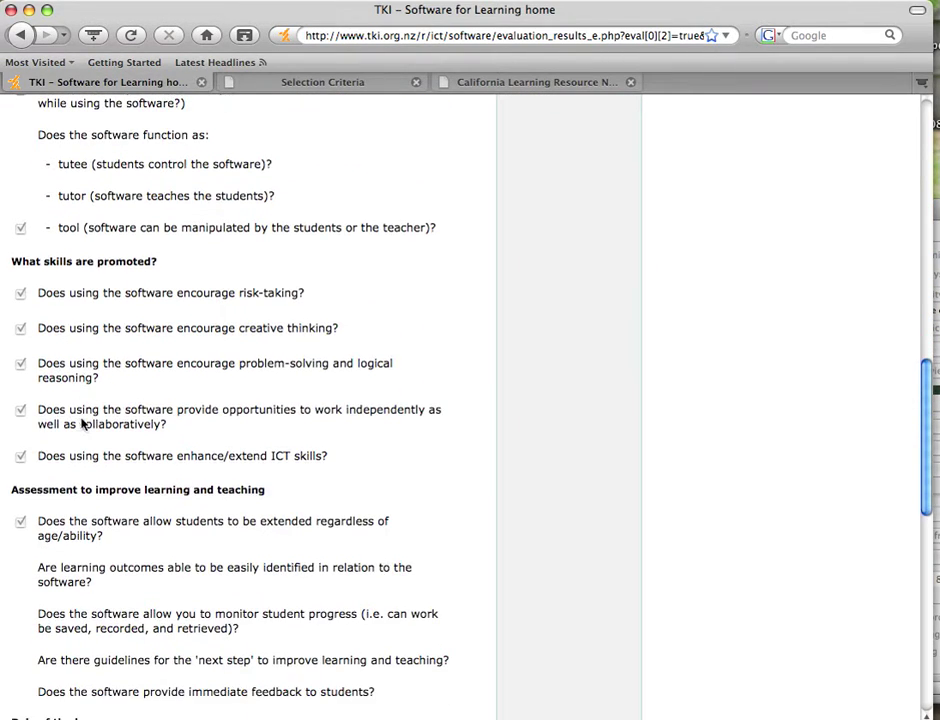
pyautogui.scroll(-5, 83, 421)
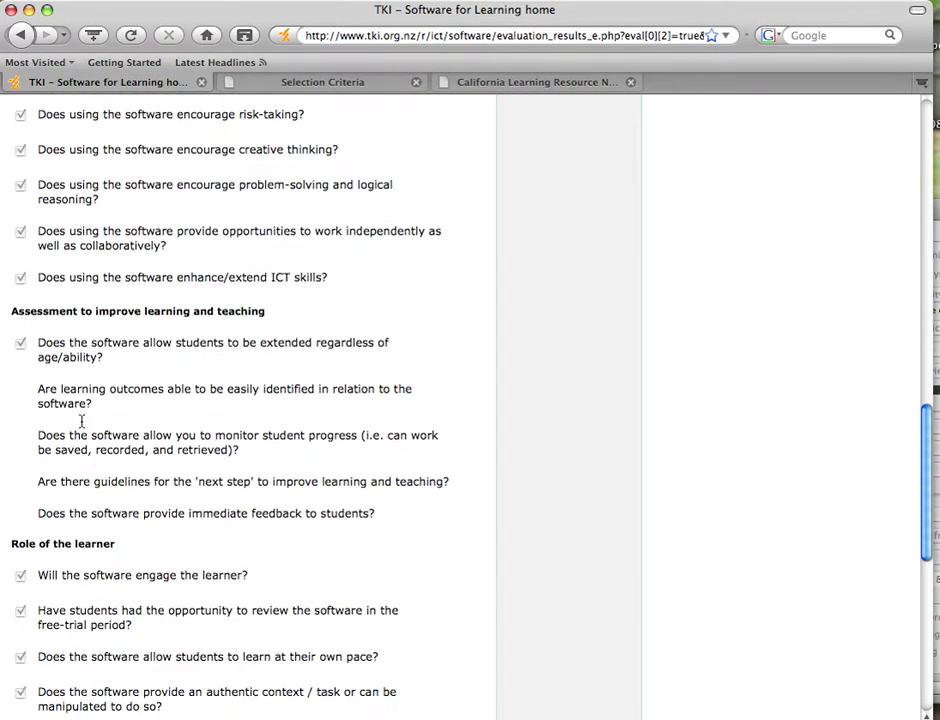
pyautogui.scroll(-3, 83, 421)
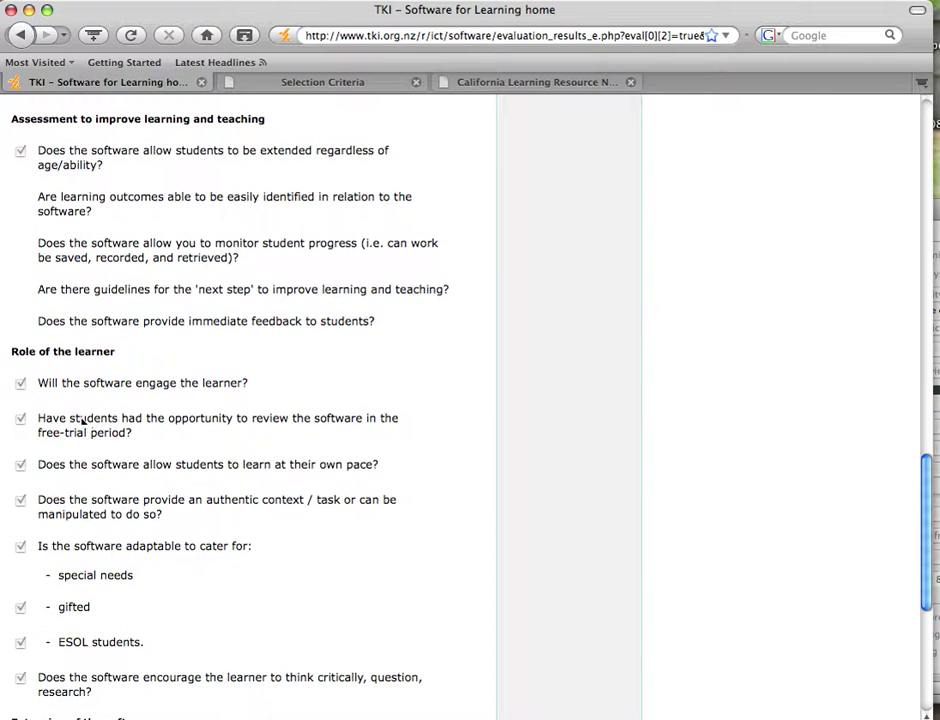
pyautogui.scroll(-4, 83, 424)
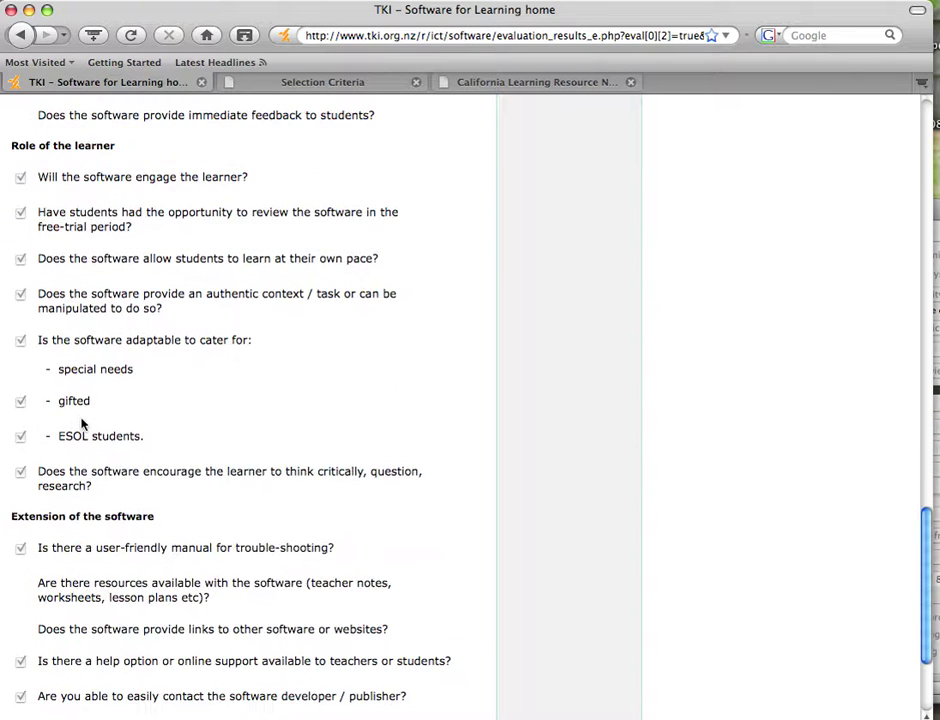
pyautogui.scroll(-3, 83, 424)
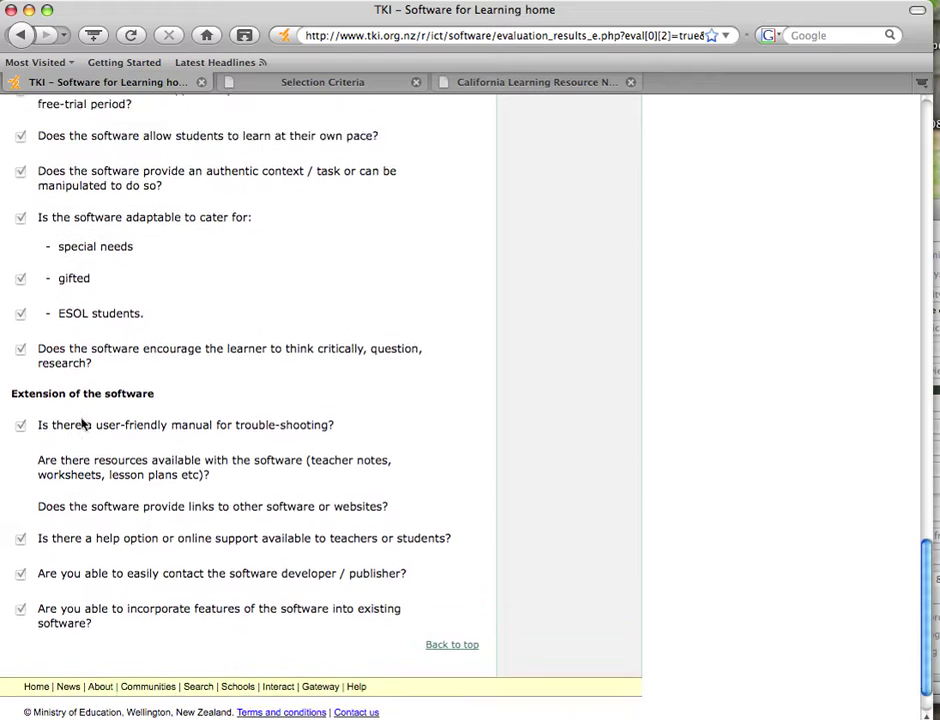
pyautogui.scroll(8, 83, 424)
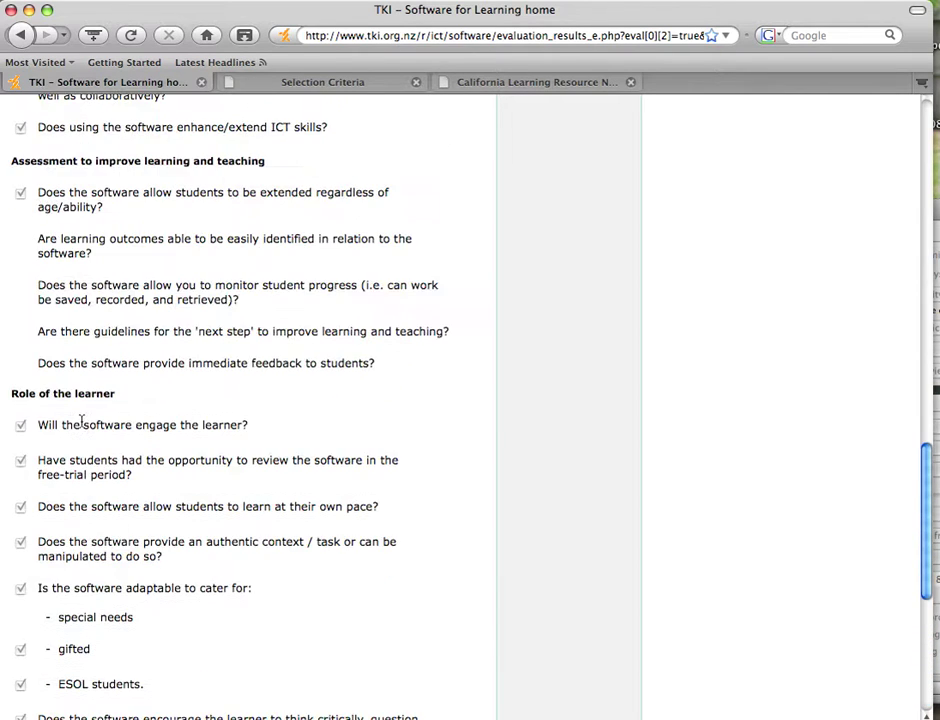
pyautogui.scroll(8, 189, 383)
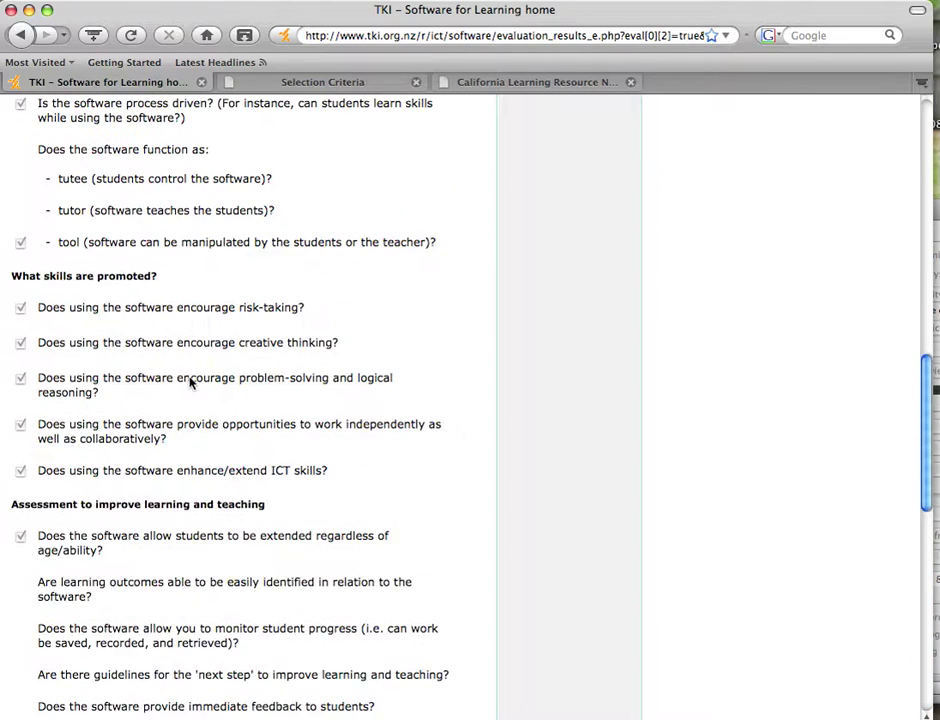
pyautogui.scroll(12, 189, 383)
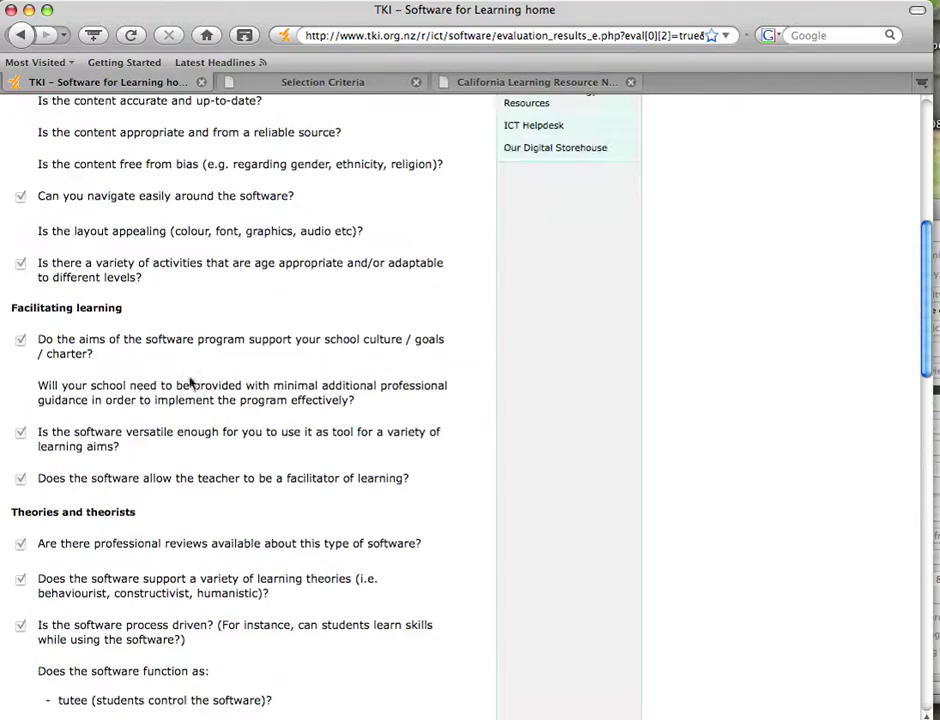
pyautogui.scroll(9, 189, 383)
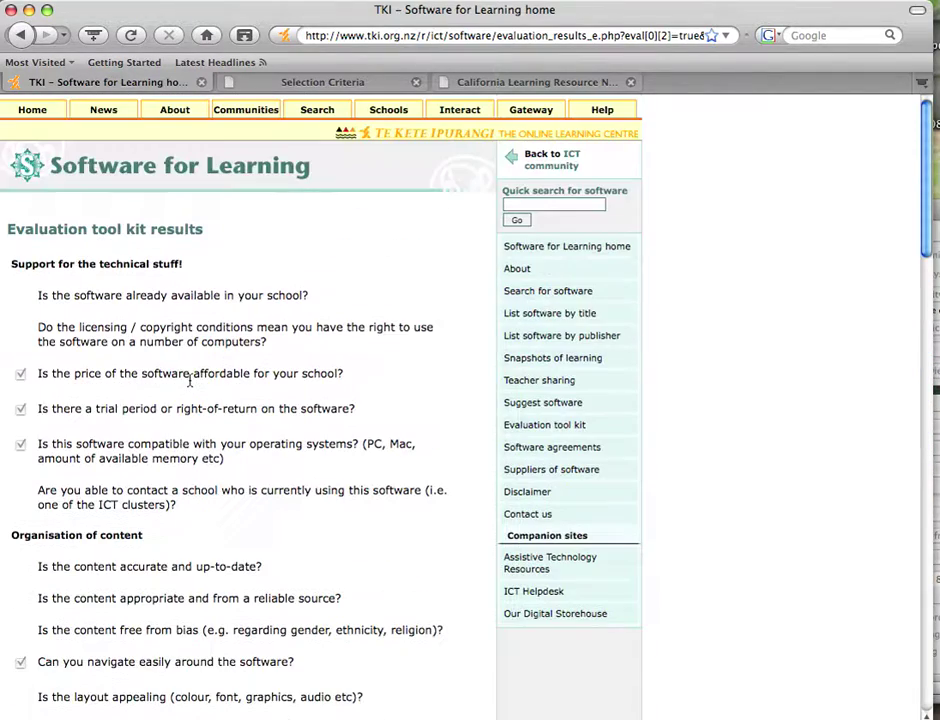